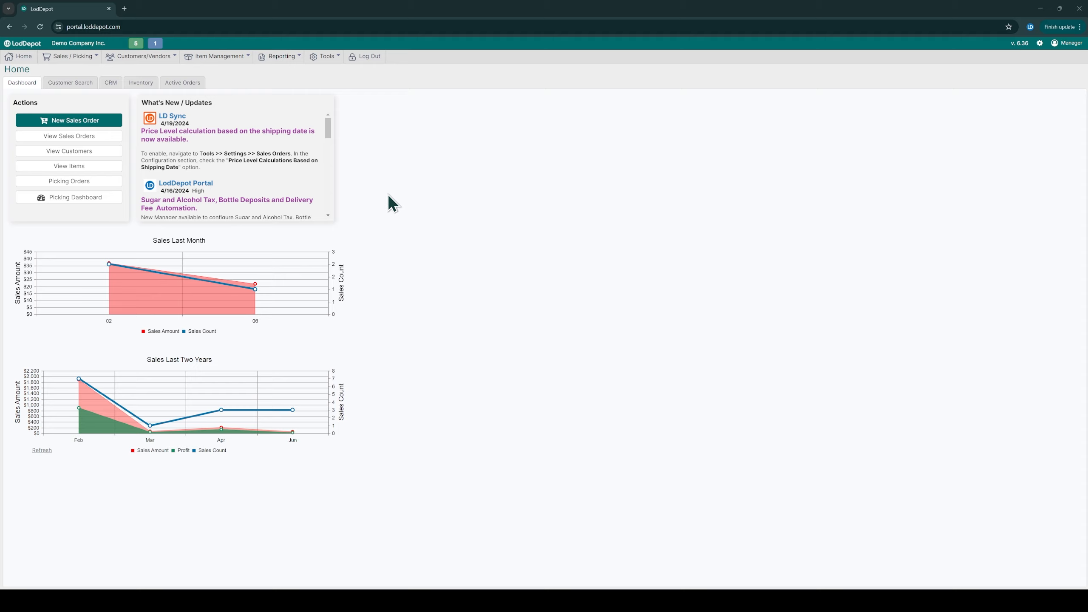
- Open the Sales Orders settings to review the option that calculates and applies item taxes or deposits
left_click(326, 56)
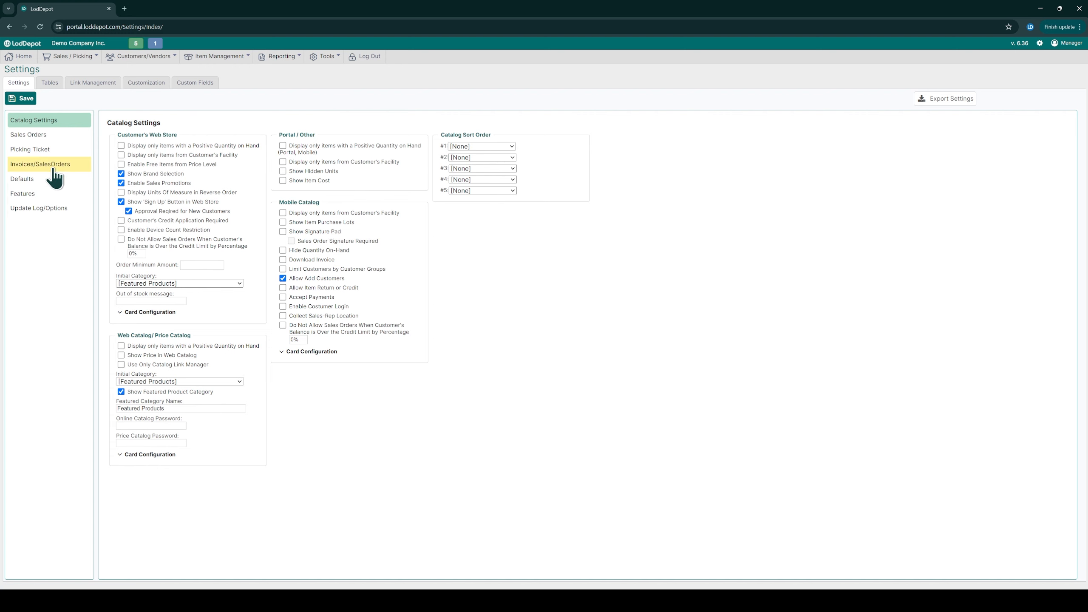
left_click(60, 136)
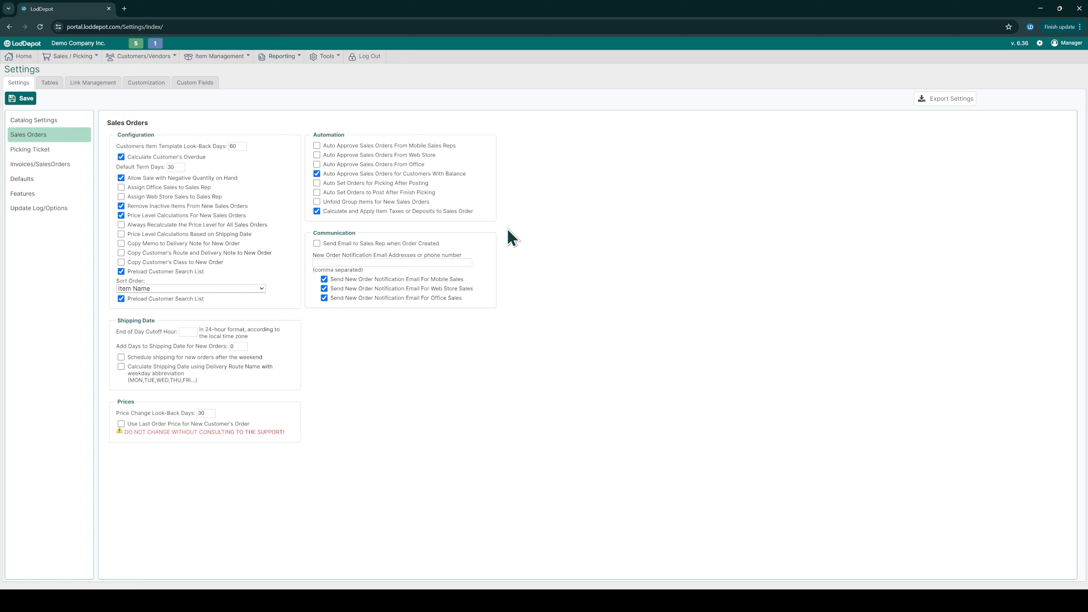
- Start a new item named CADEPOSIT with the description "California Bottle Deposit $0.10" in Item Management
left_click(228, 59)
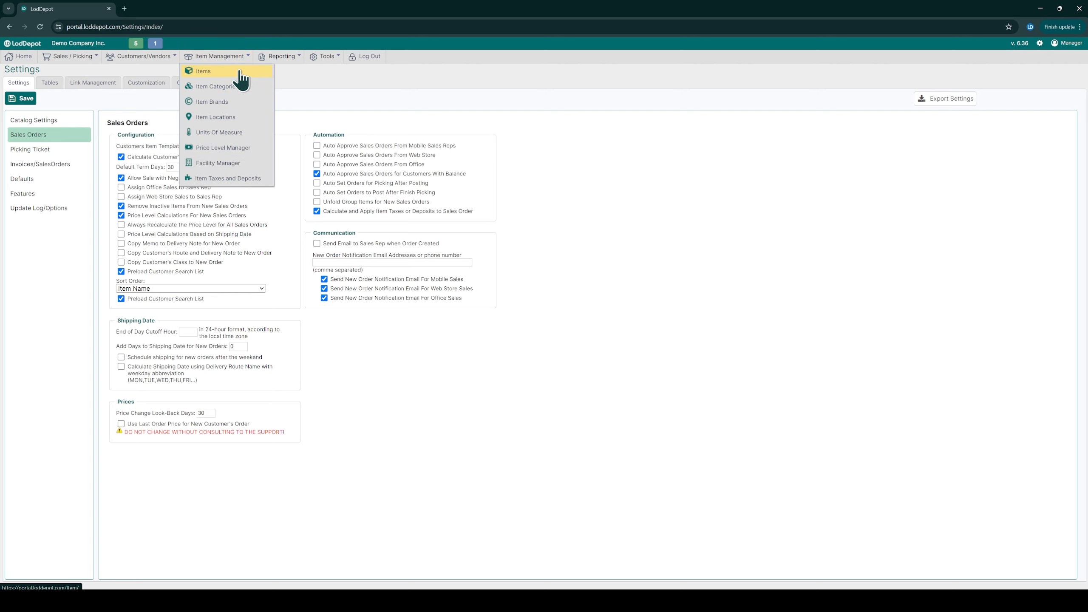
left_click(242, 78)
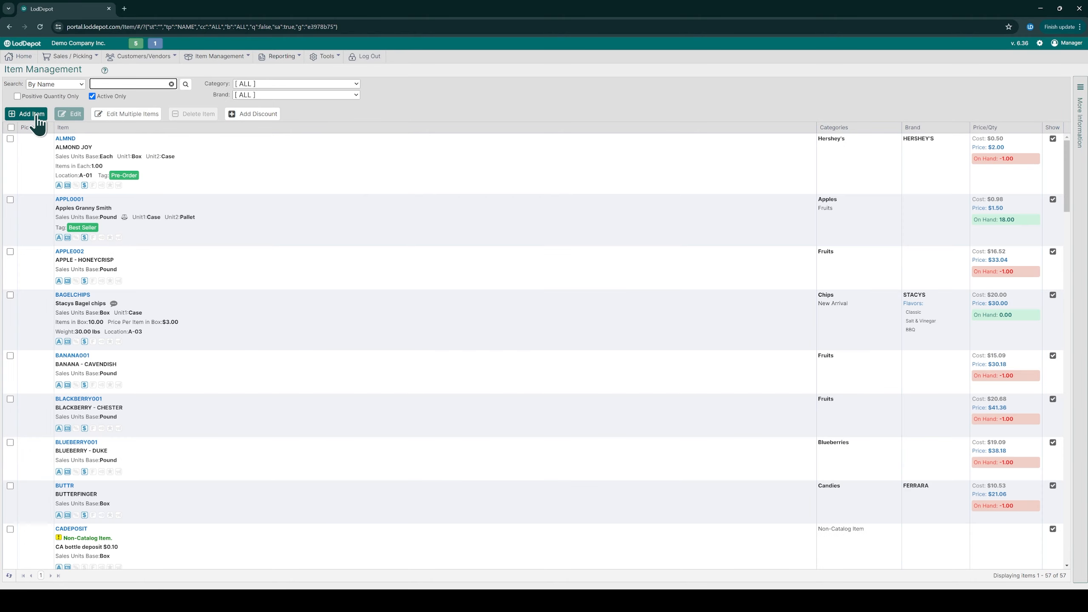
left_click(25, 113)
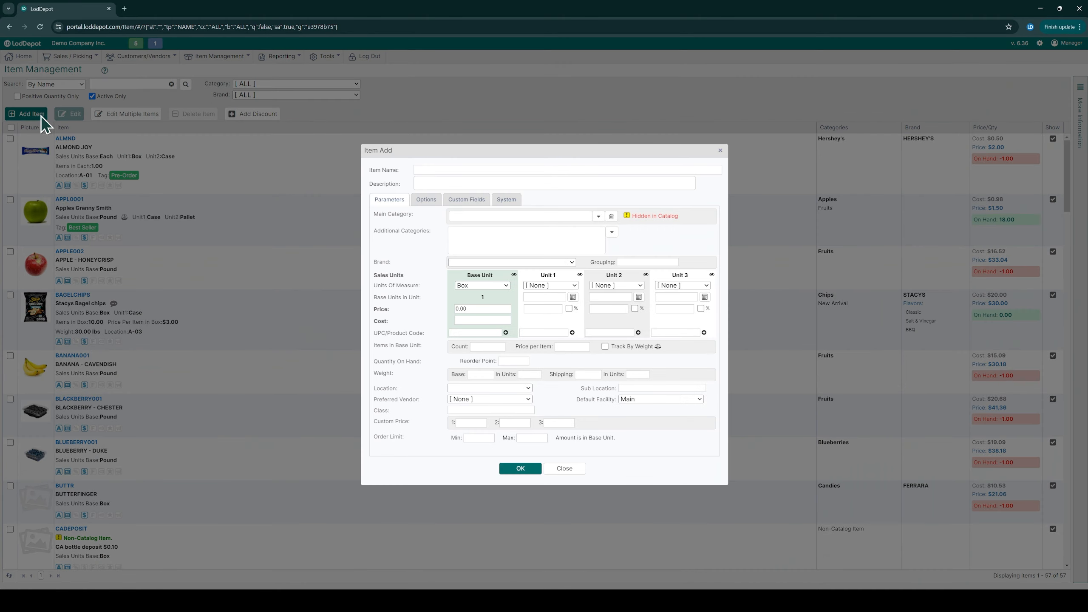
left_click(477, 181)
left_click(478, 170)
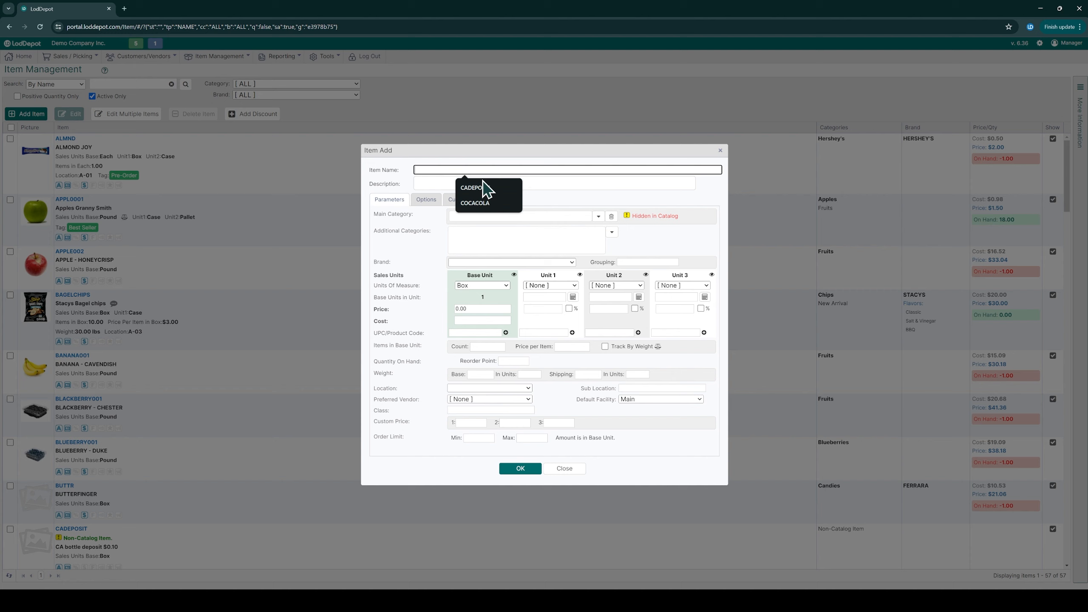
left_click(484, 188)
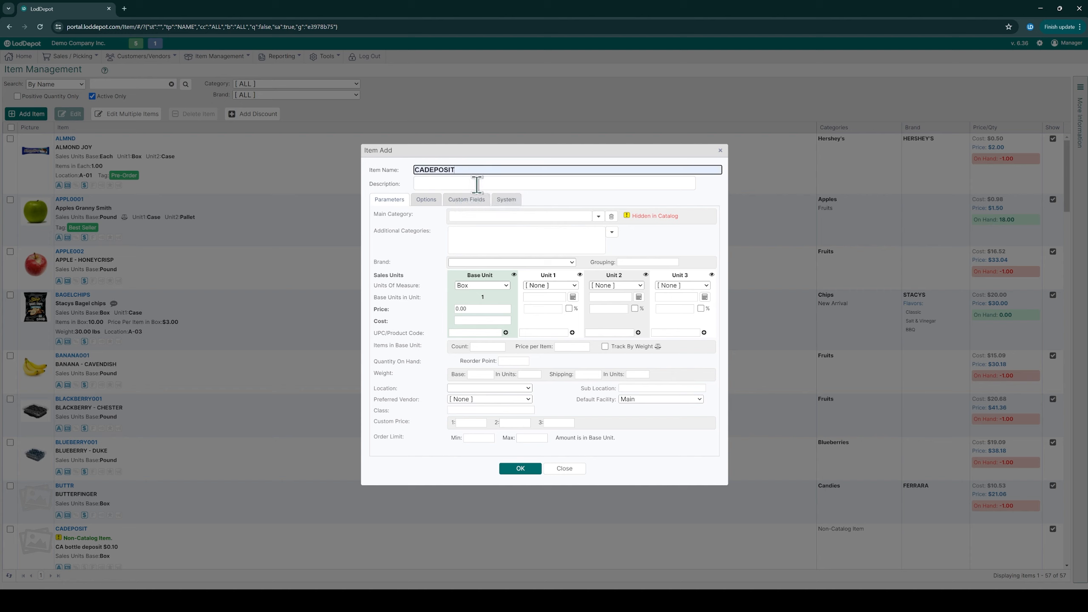
left_click(477, 183)
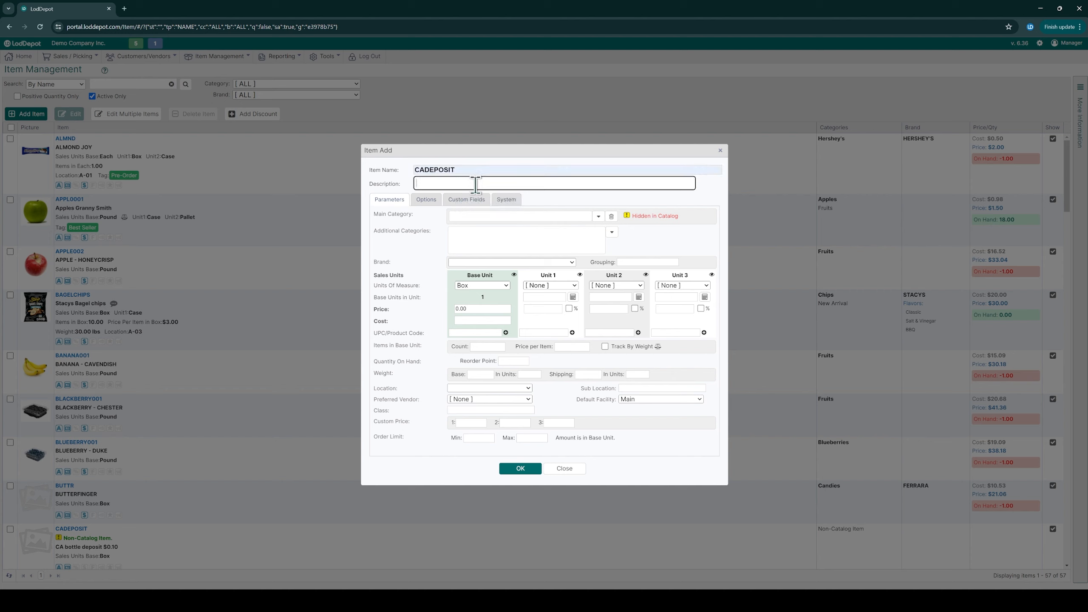
type("California Bottle Deposit")
type("$0.10")
- Mark the new CADEPOSIT item as a Non-Catalog Item and save it
left_click(427, 202)
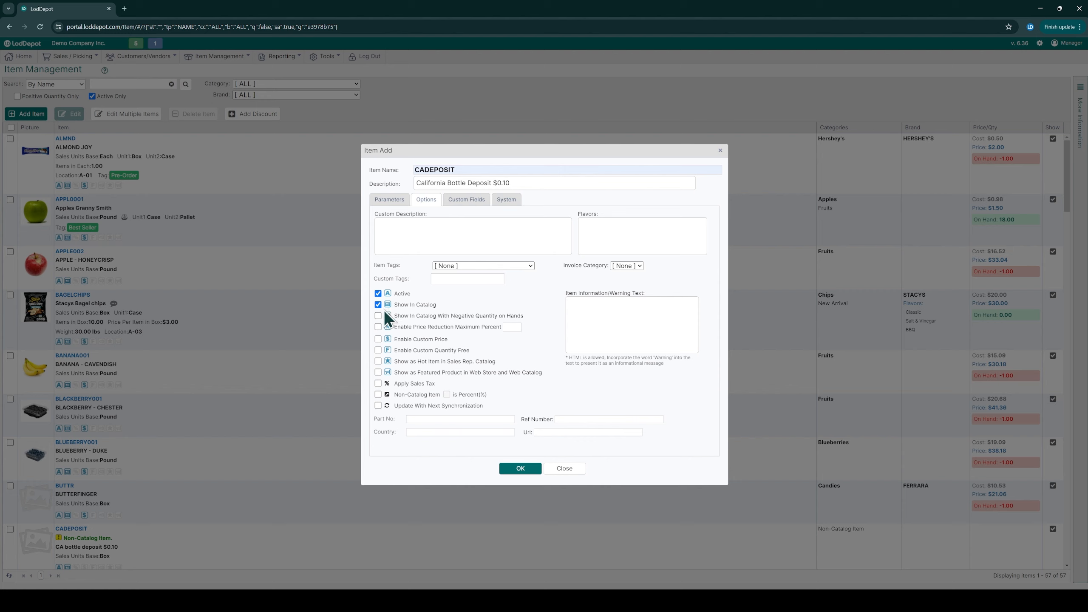
left_click(377, 395)
left_click(510, 470)
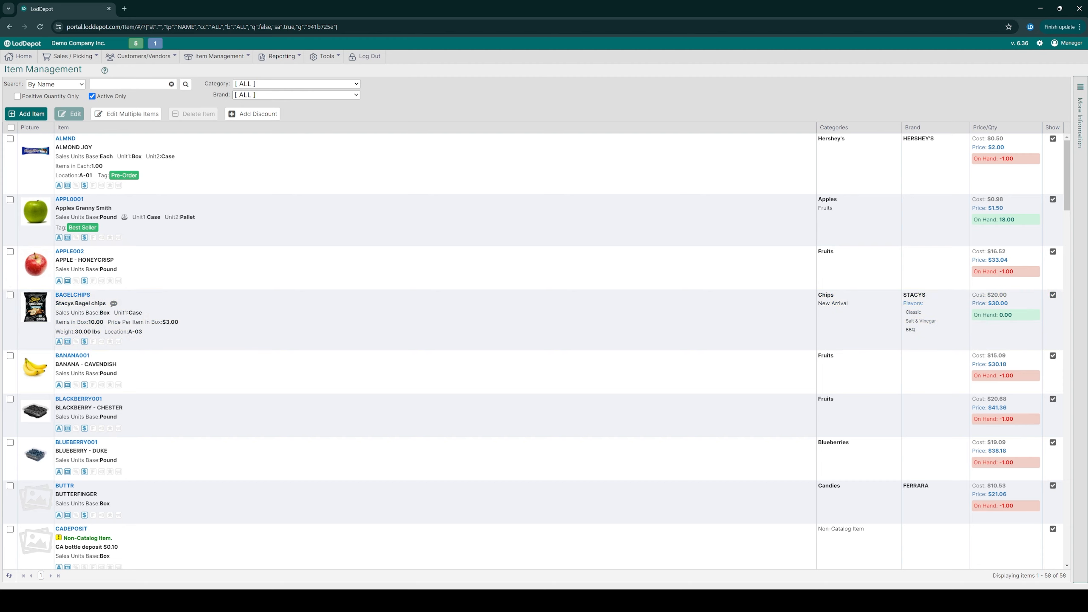
- Open the COCACOLA item for editing and review its base unit of measure and item count per base unit
scroll(308, 319, "down", 6)
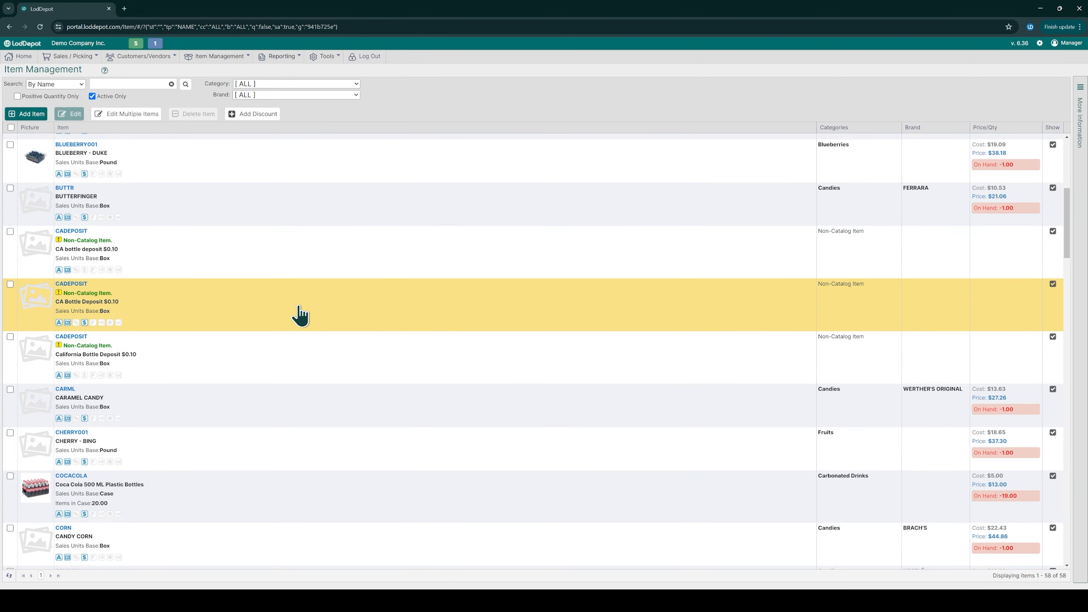
scroll(300, 315, "down", 2)
left_click(88, 402)
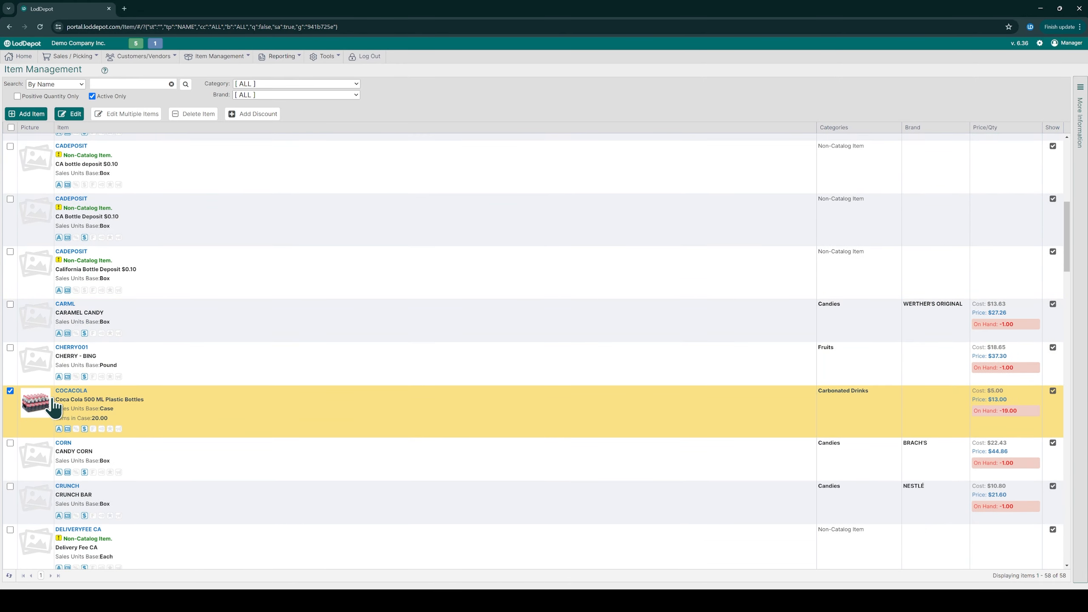
left_click(69, 113)
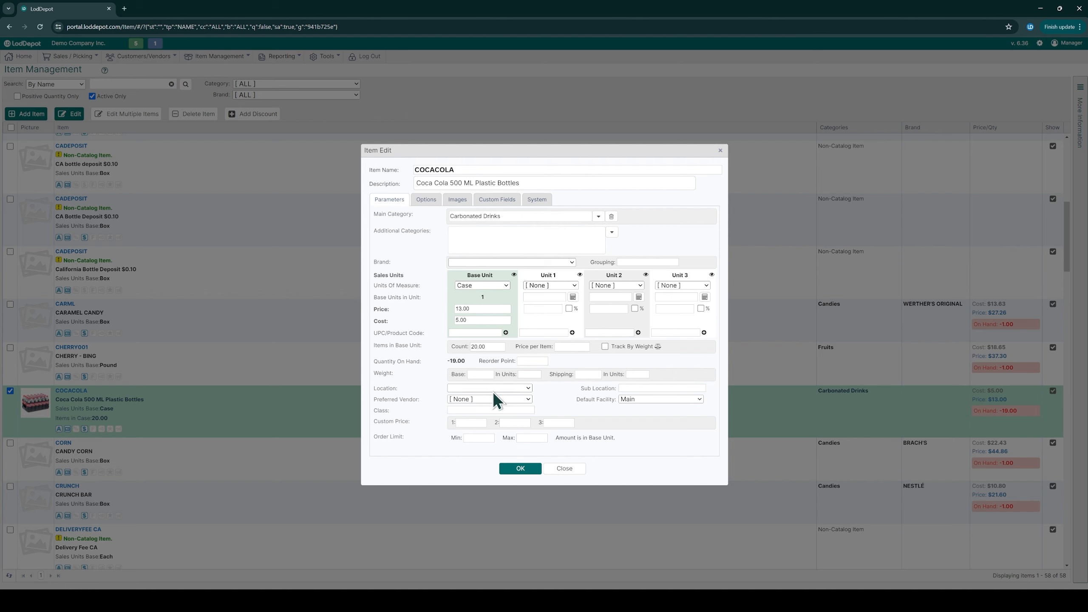
double_click(492, 348)
left_click(488, 348)
left_click(446, 354)
left_click(499, 285)
left_click(448, 299)
left_click(512, 469)
scroll(253, 406, "up", 10)
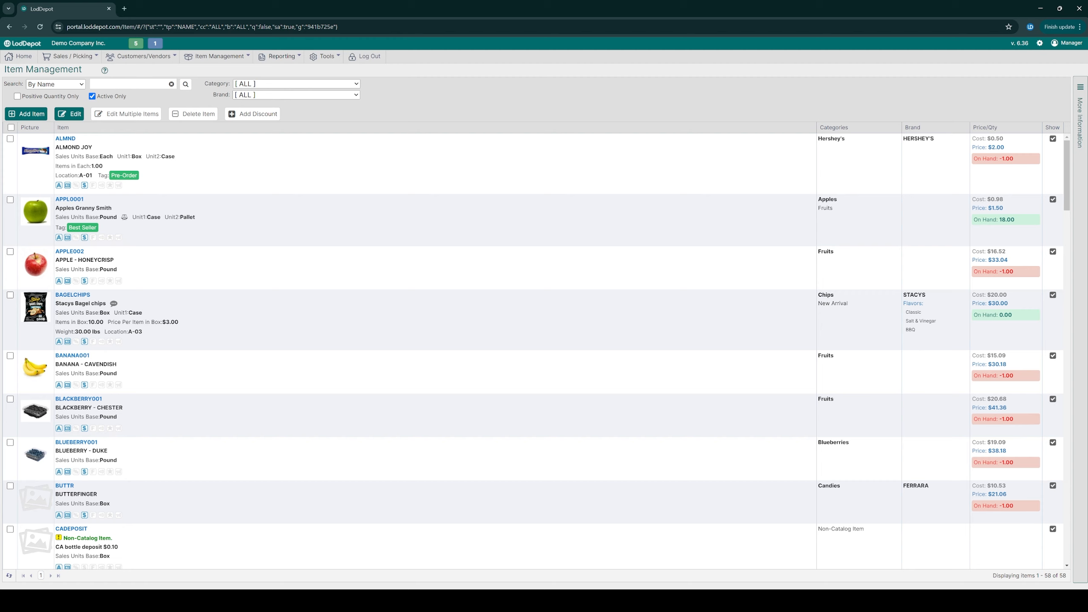
left_click(333, 343)
- Start a new configuration named "Bottle Deposit CA" in the Item Taxes and Deposits Manager
left_click(231, 60)
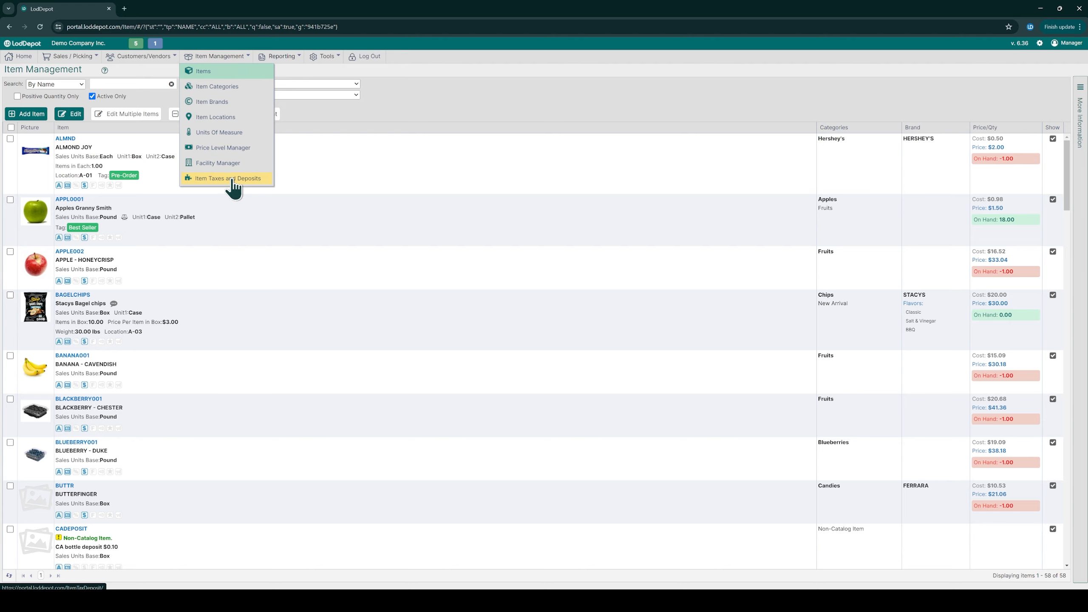
left_click(232, 179)
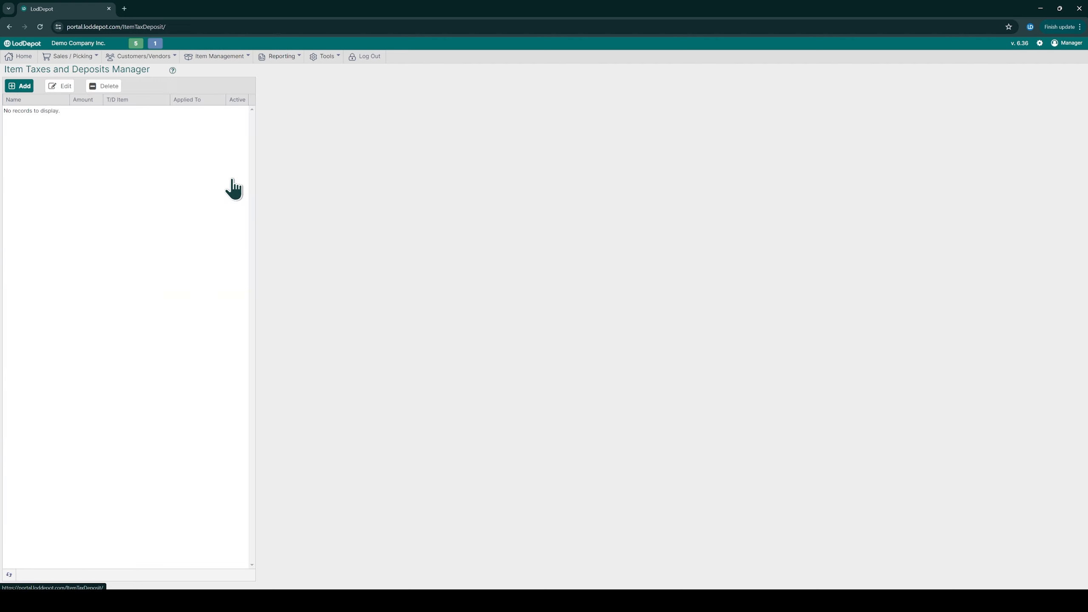
left_click(26, 88)
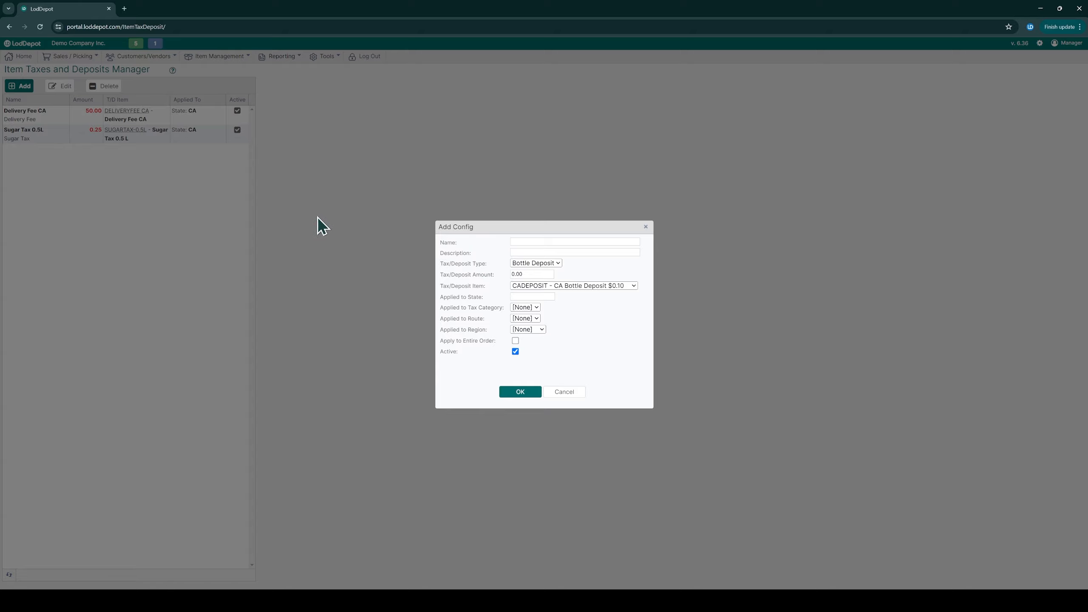
left_click(541, 241)
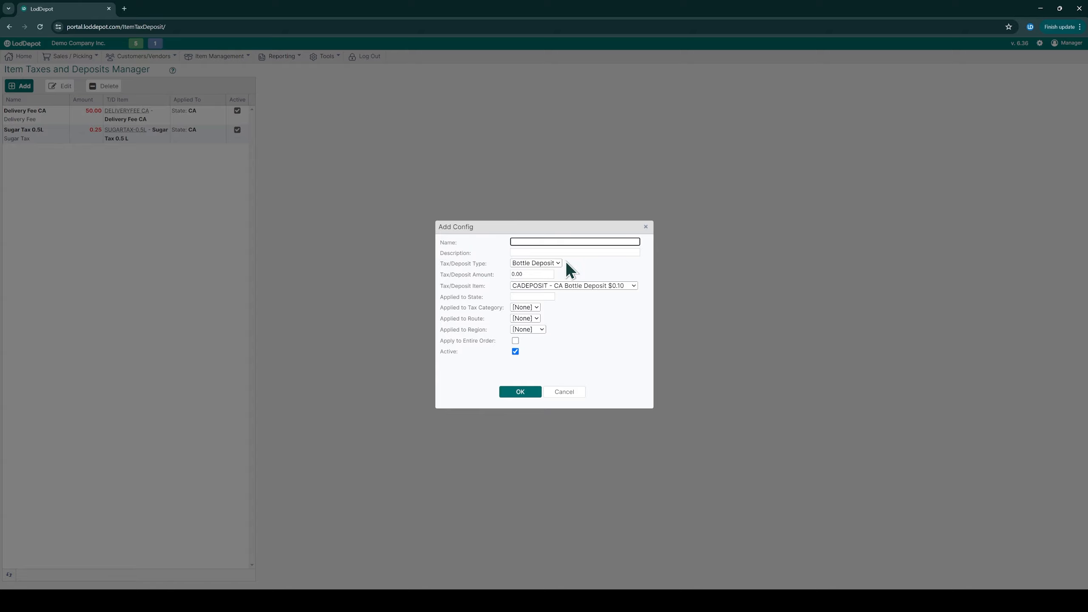
type("Bottle Deposit CA")
- Describe the configuration as "$0.10 bottle deposit california", set the amount to 0.10 and the state to CA, and save it
left_click(588, 252)
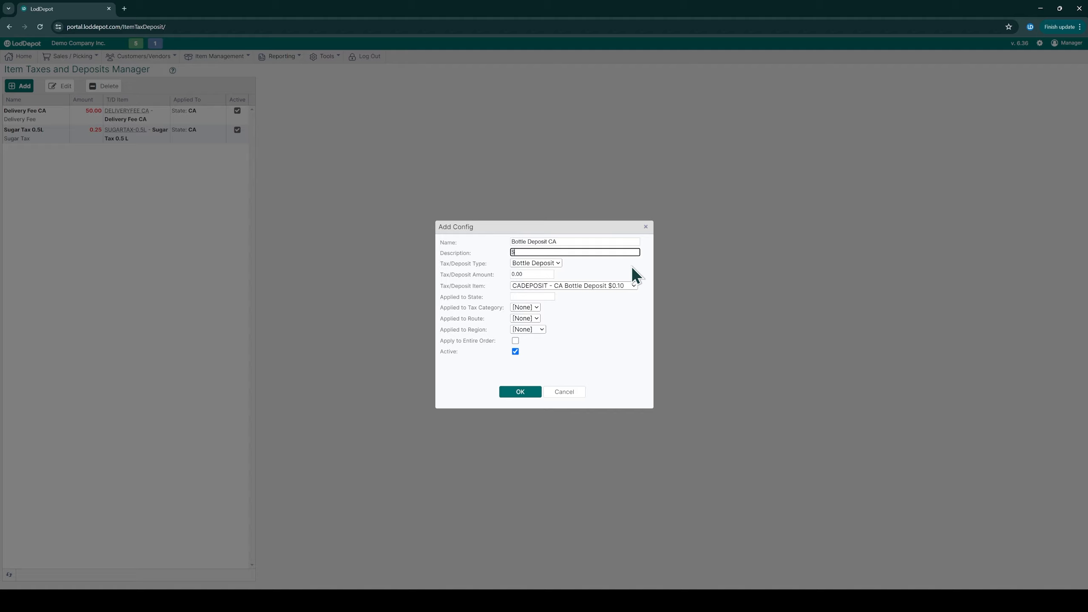
type("$10")
key("BackSpace")
key("BackSpace")
type("0.10 bottle deposit california")
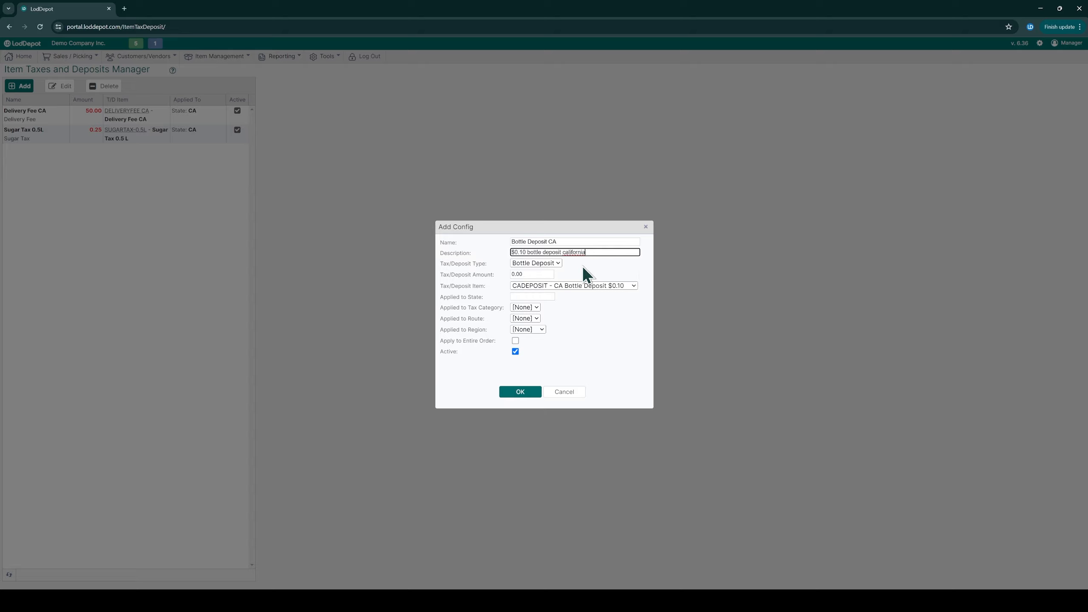
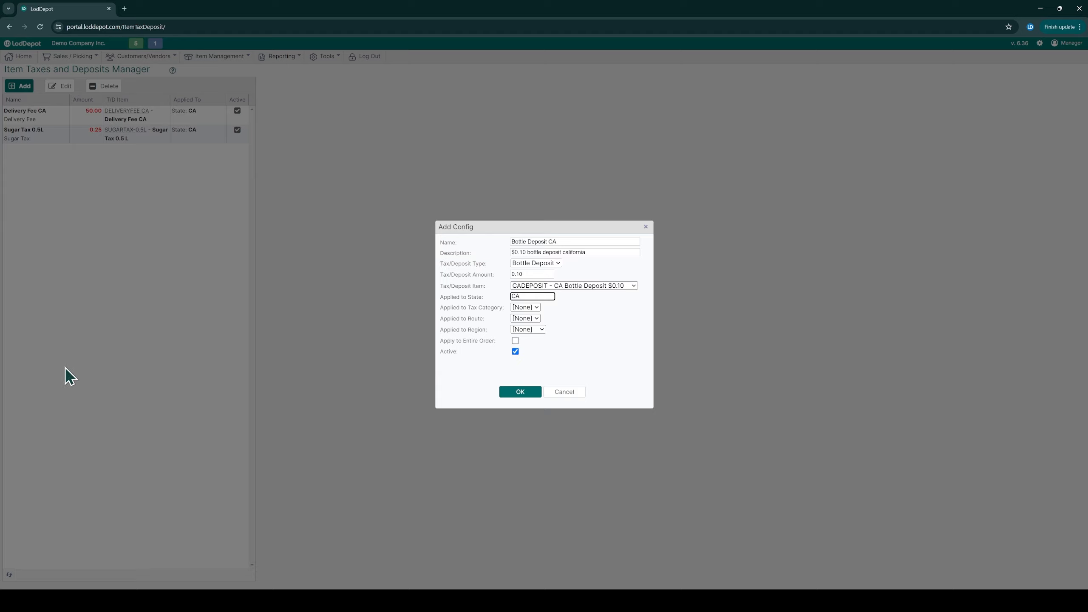
left_click(520, 391)
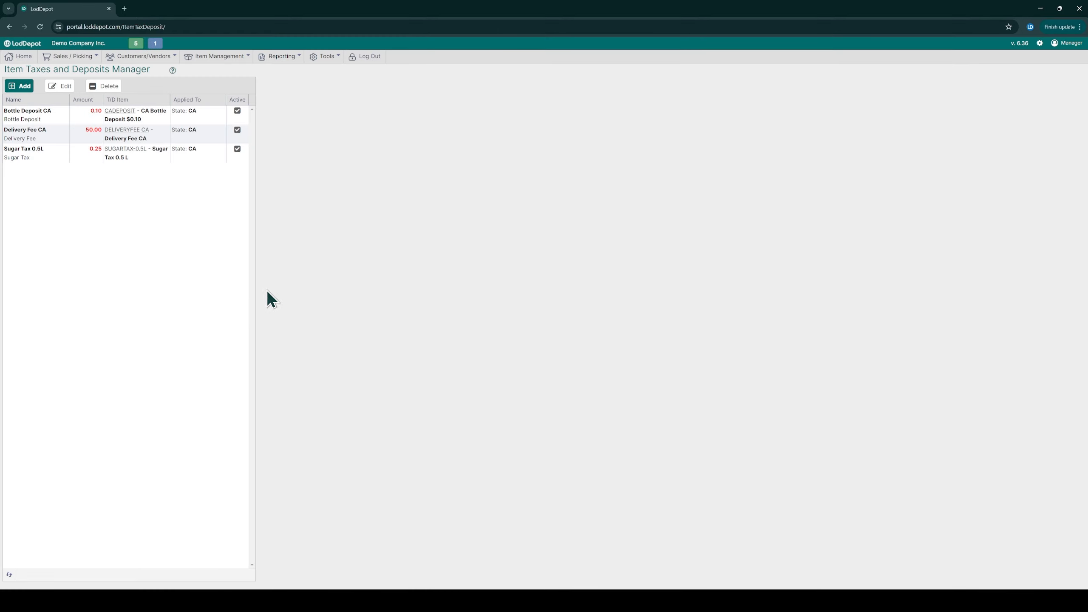
- Search for "cocacola" and add Coca Cola 500 ML Plastic Bottles to the Bottle Deposit CA item list
left_click(52, 113)
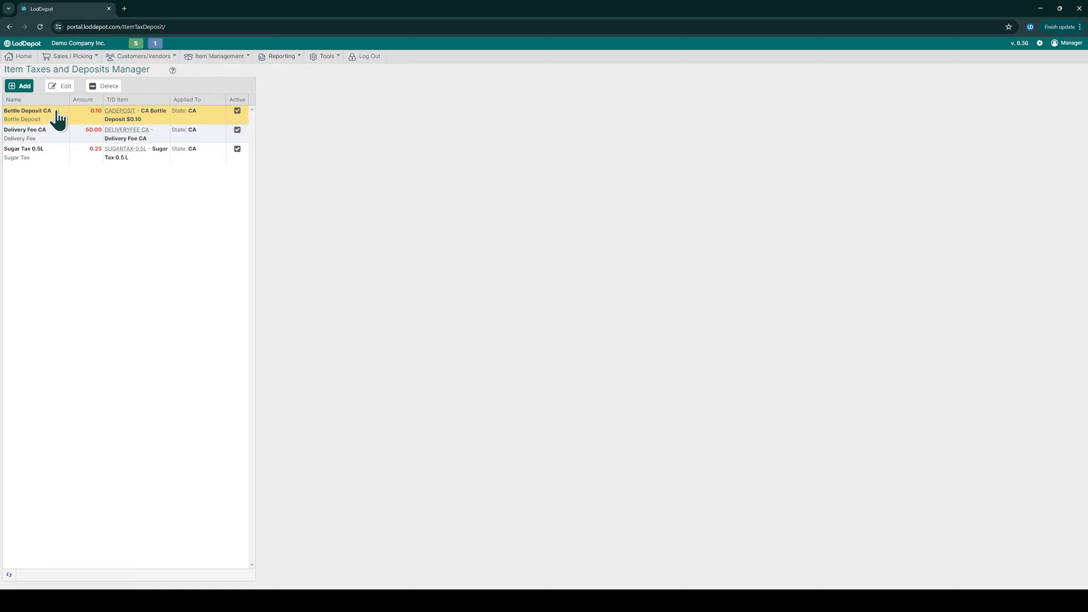
left_click(58, 117)
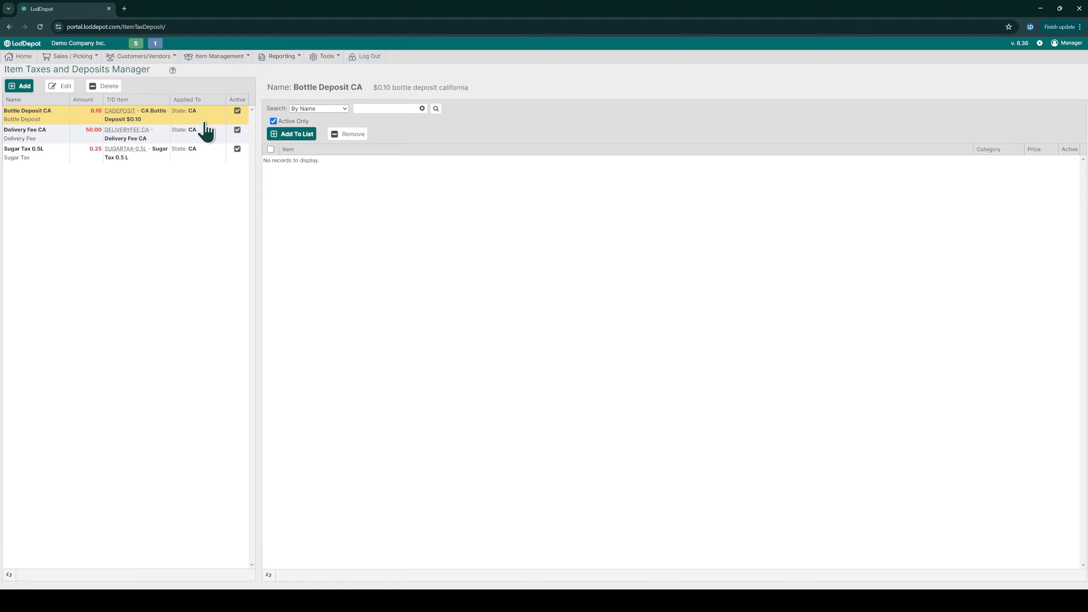
left_click(299, 136)
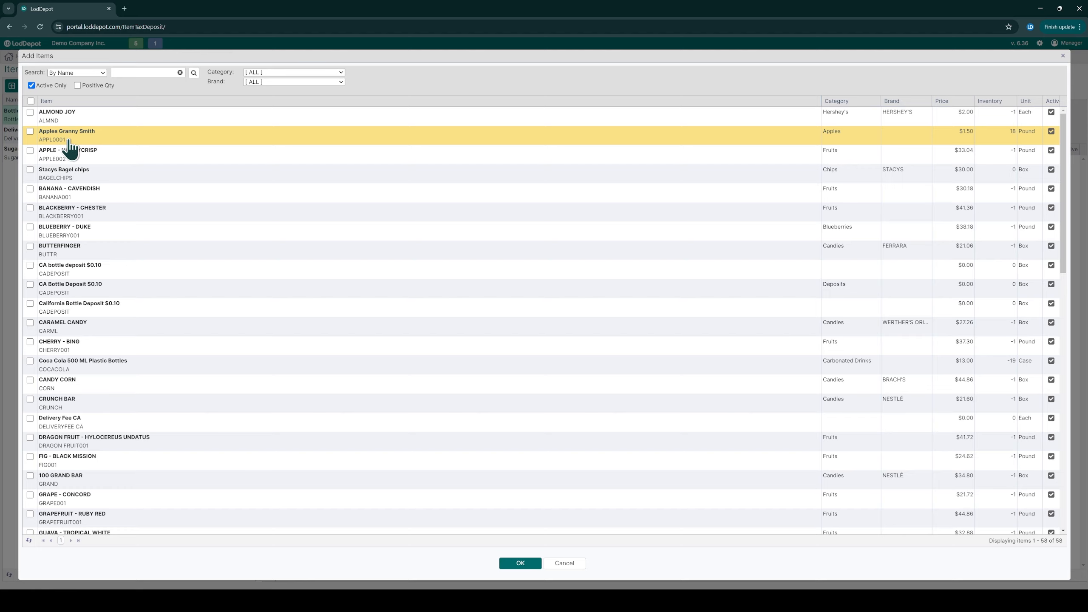
scroll(68, 161, "down", 1)
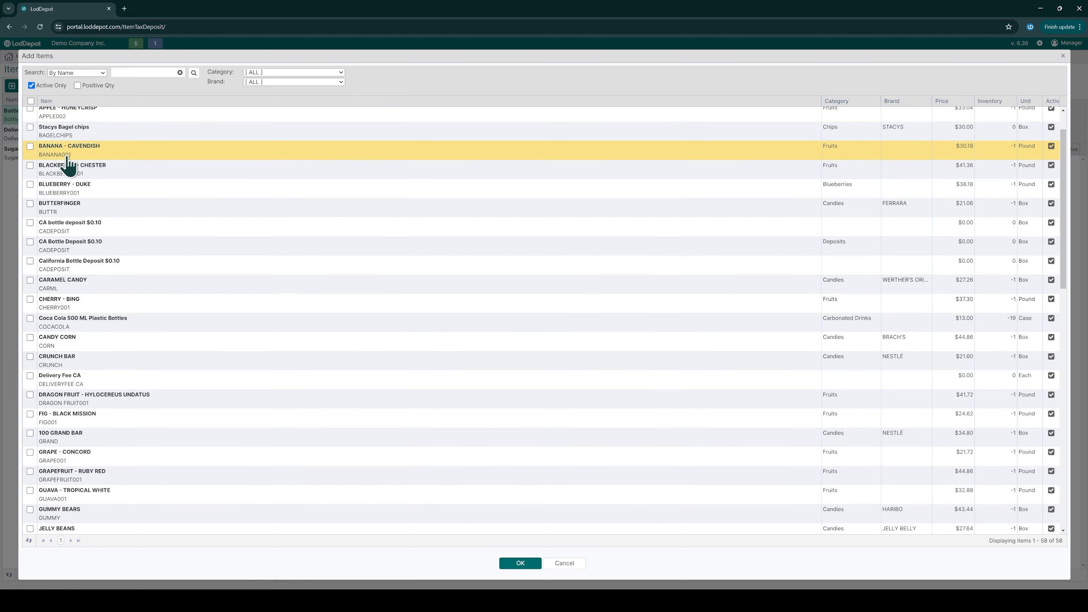
scroll(70, 161, "down", 7)
scroll(71, 160, "up", 5)
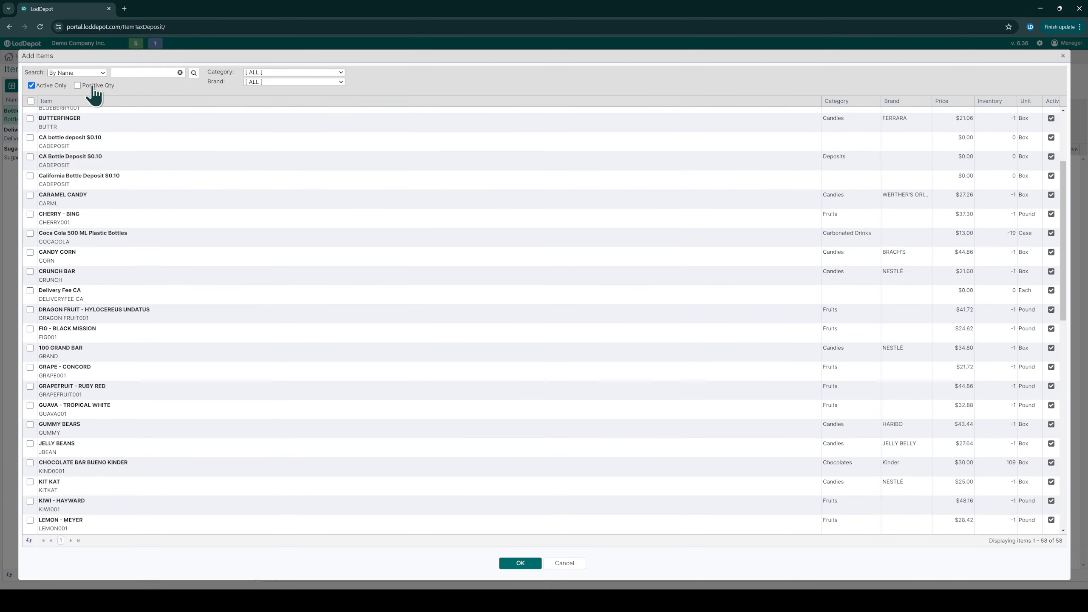
left_click(129, 74)
type("cocacola")
left_click(194, 73)
left_click(148, 119)
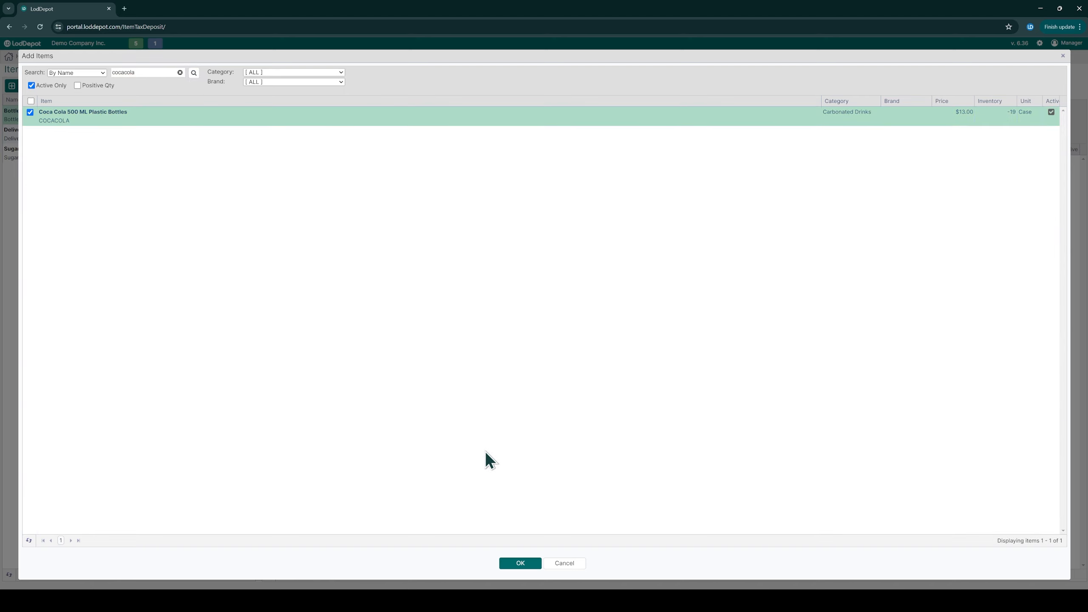
left_click(520, 563)
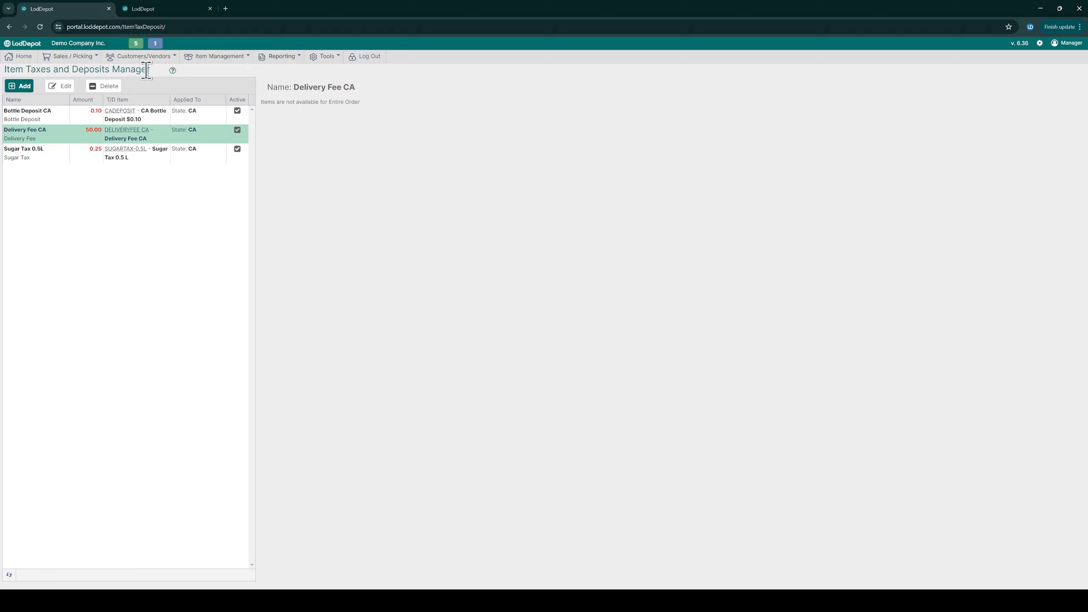
- Open the Sugar Tax 0.5L configuration, review its tax type options and amount, and close it without changes
left_click(67, 161)
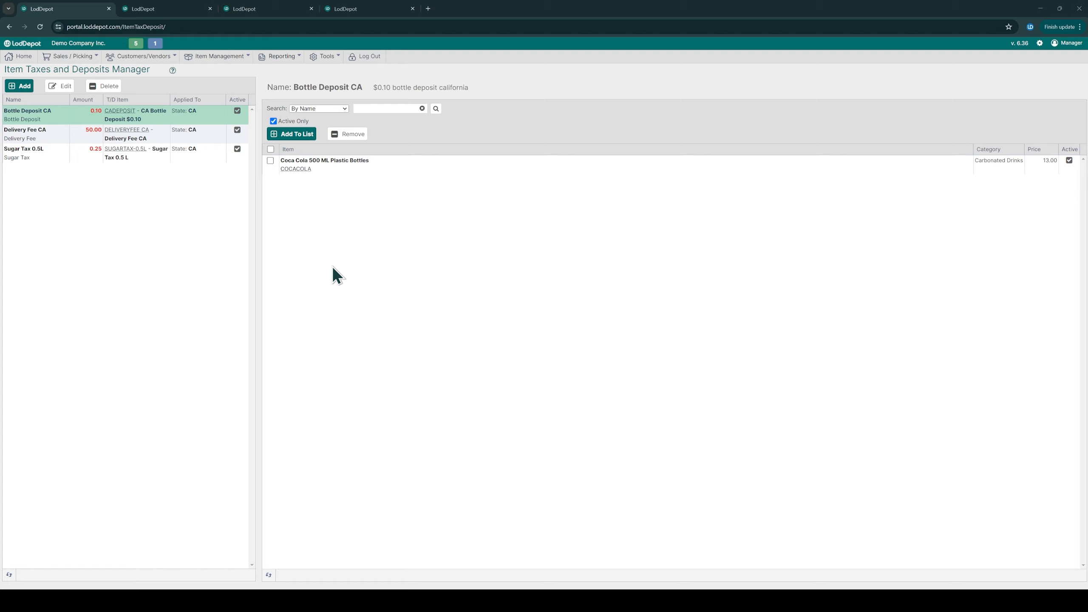
left_click(61, 162)
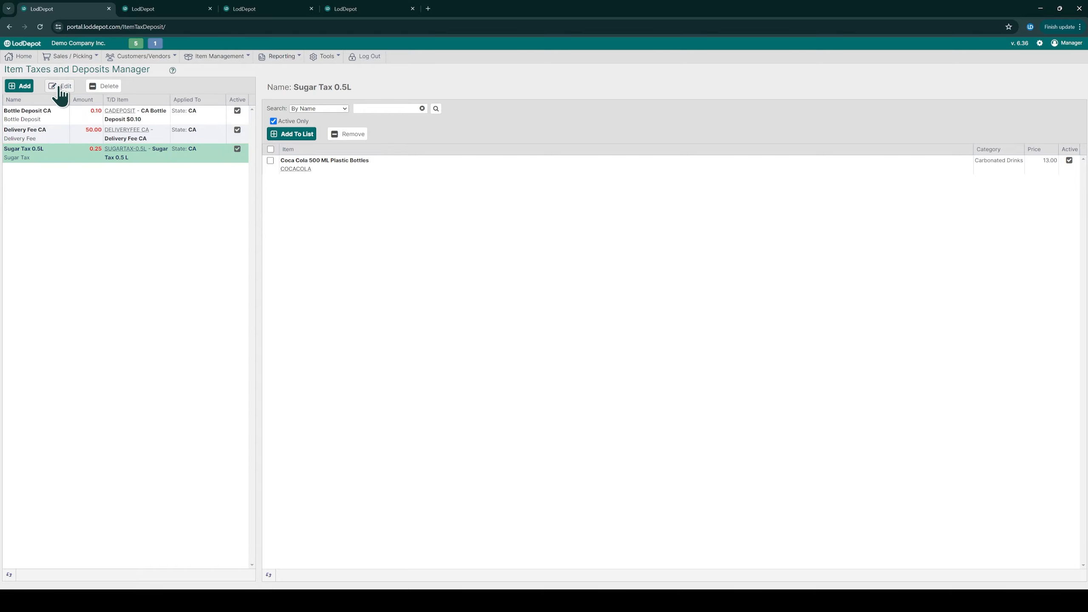
left_click(61, 88)
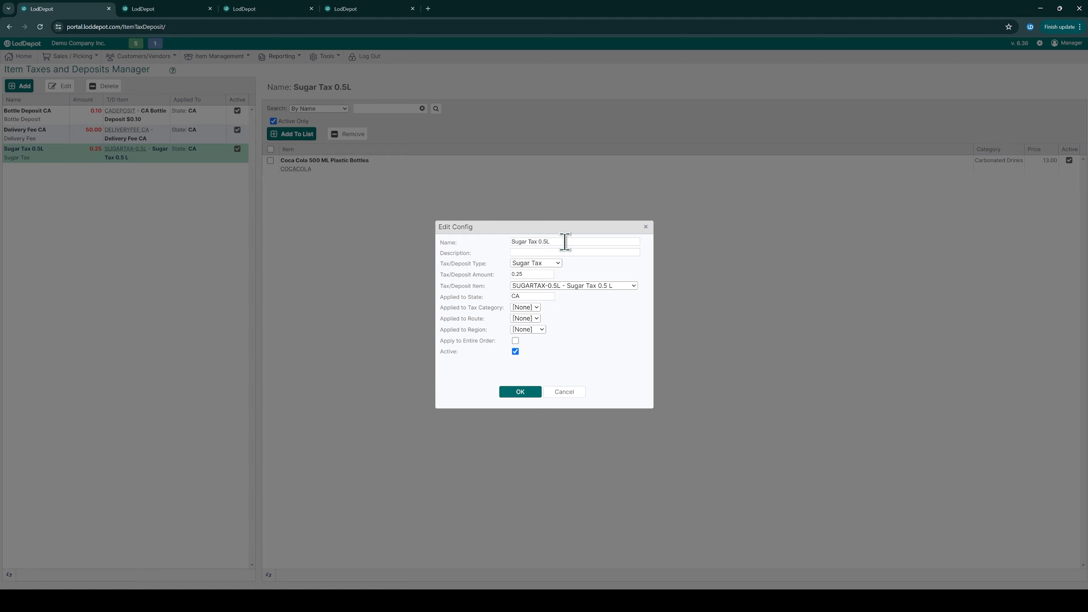
left_click(558, 263)
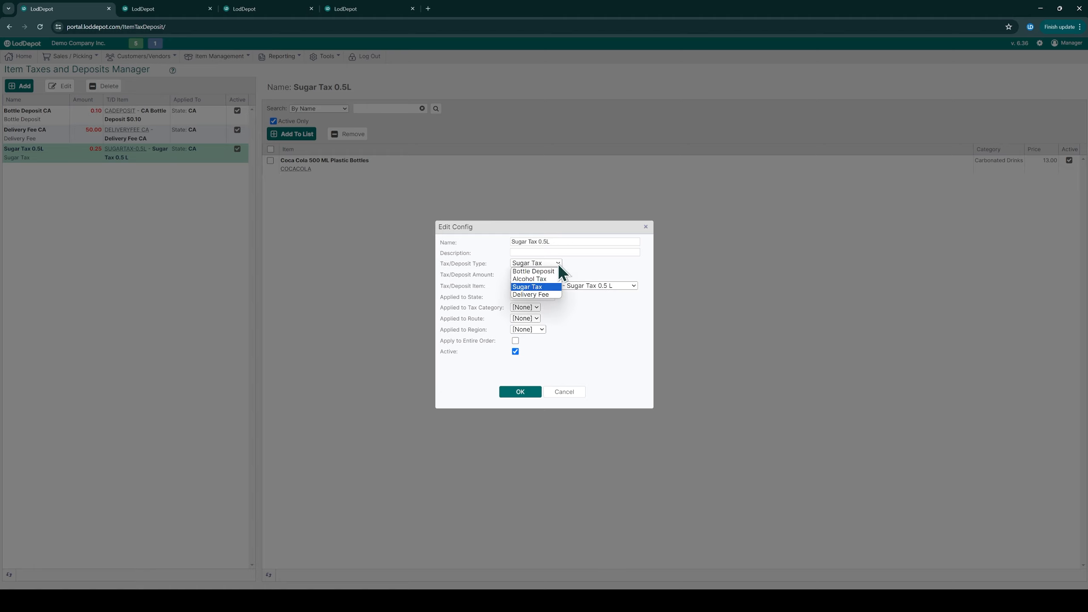
left_click(553, 291)
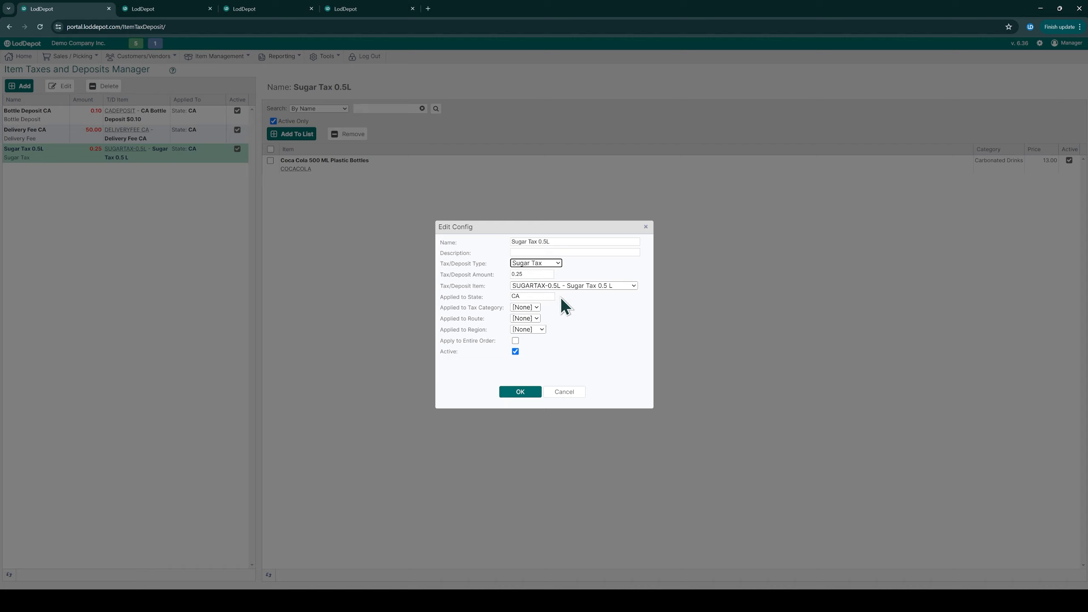
double_click(528, 274)
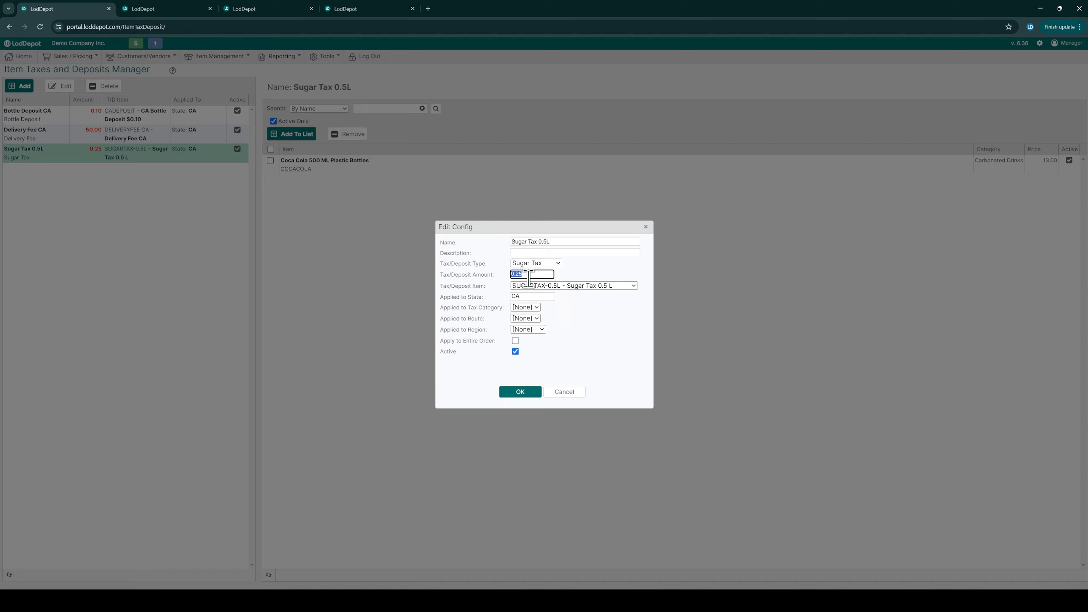
left_click(532, 276)
left_click_drag(643, 226, 642, 227)
left_click(645, 227)
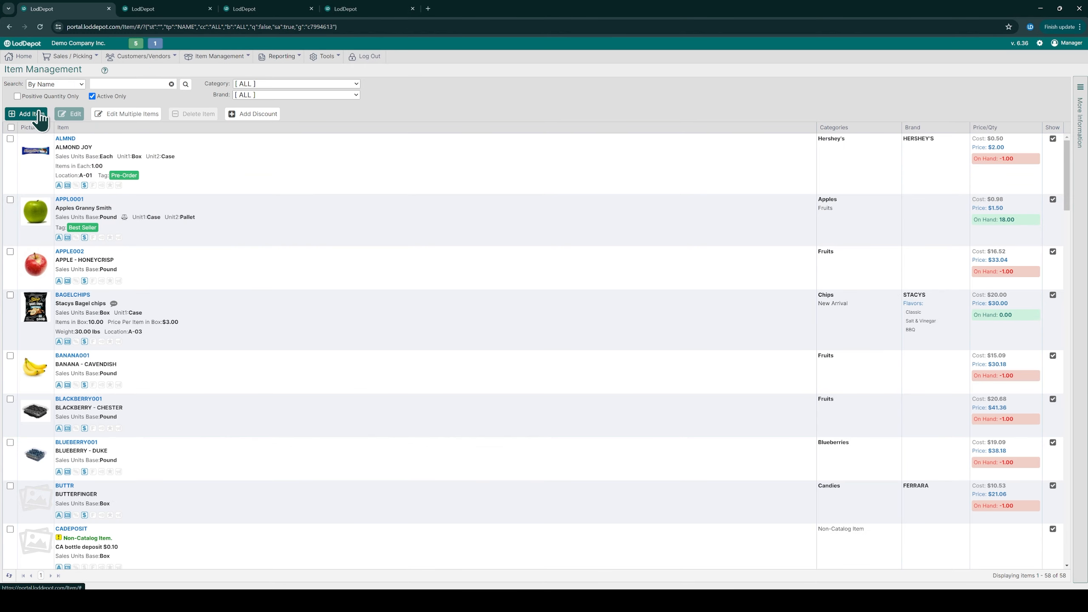
- Start a new item named DELIVERYFEENY with the description "Delivery Fee NY" in Item Management
left_click(42, 115)
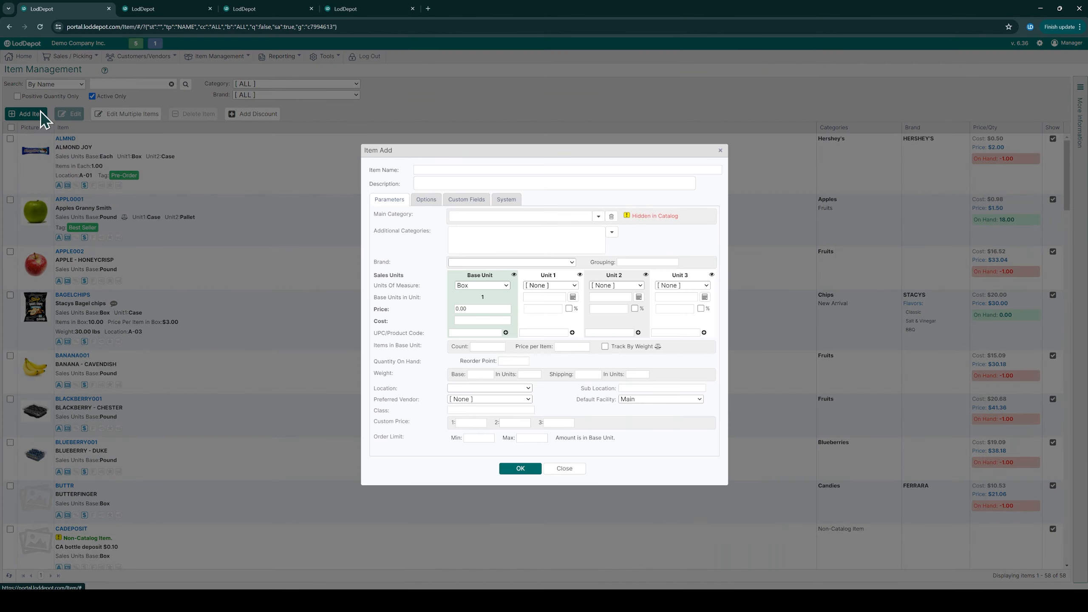
left_click(466, 168)
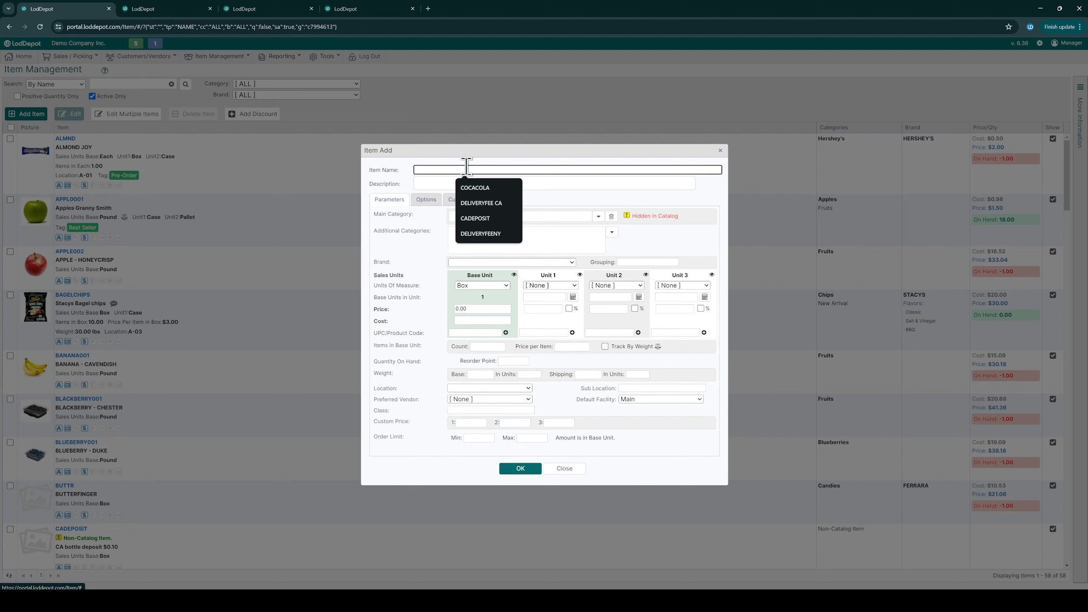
type("DE")
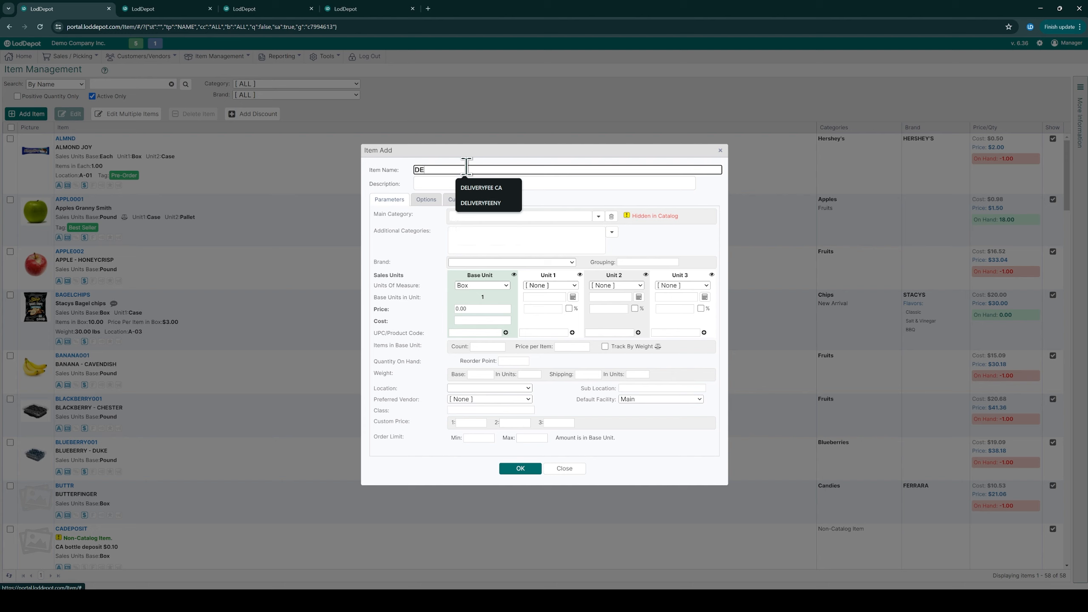
type("LIVERYFEENY")
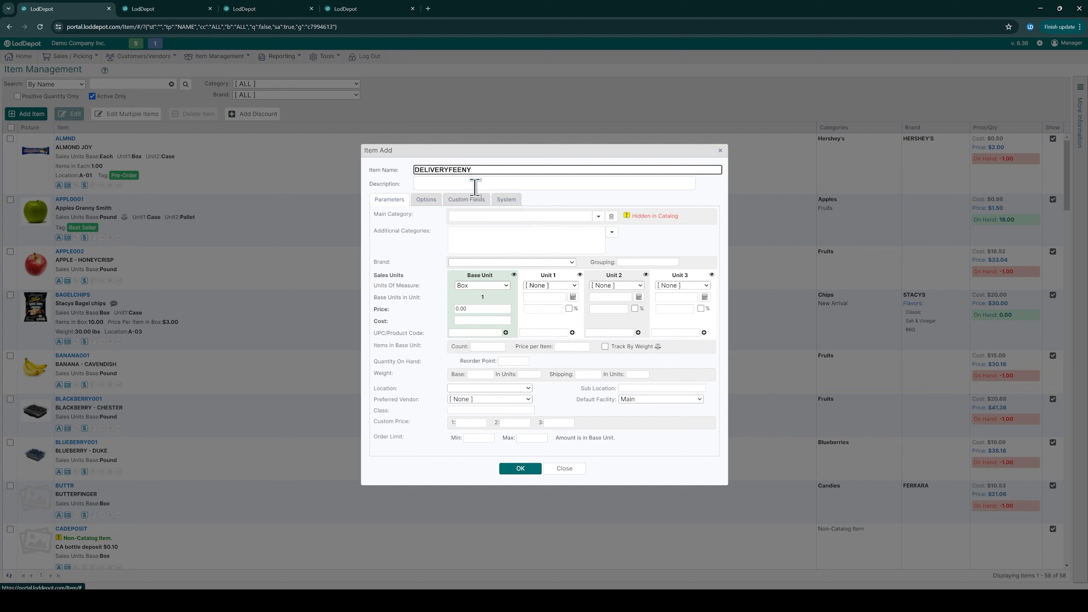
left_click(475, 186)
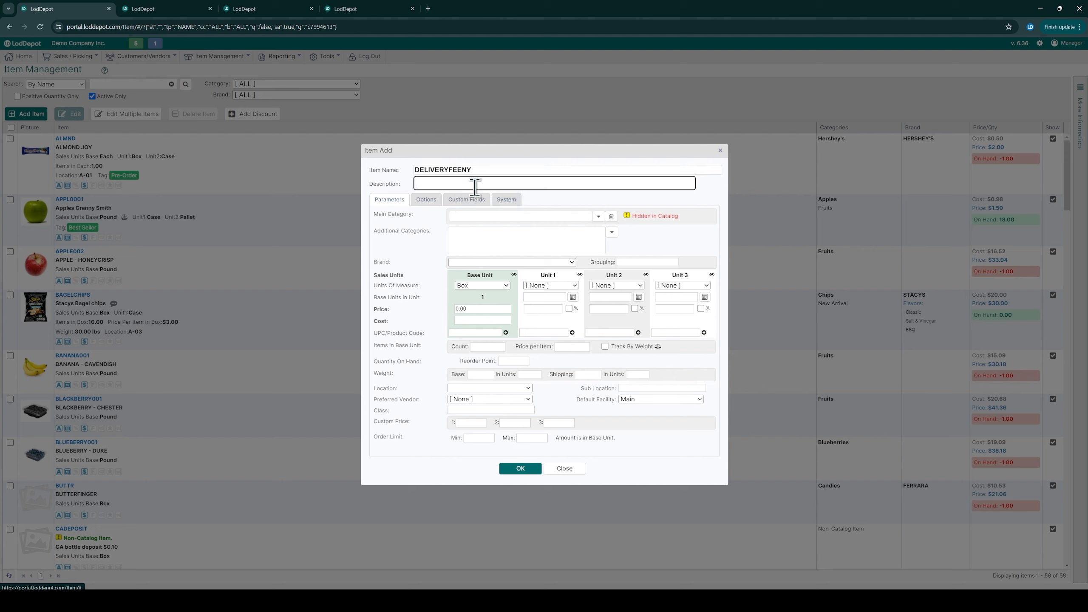
type("Delivery Fee NY")
- Mark the DELIVERYFEENY item as a non-catalog item and save it
left_click(431, 200)
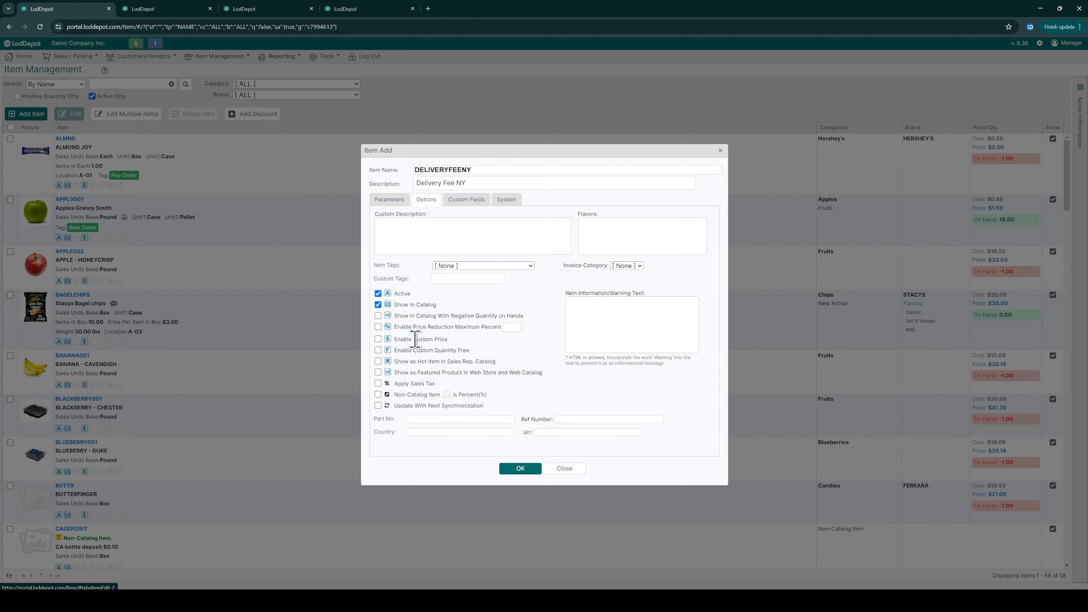
left_click(378, 395)
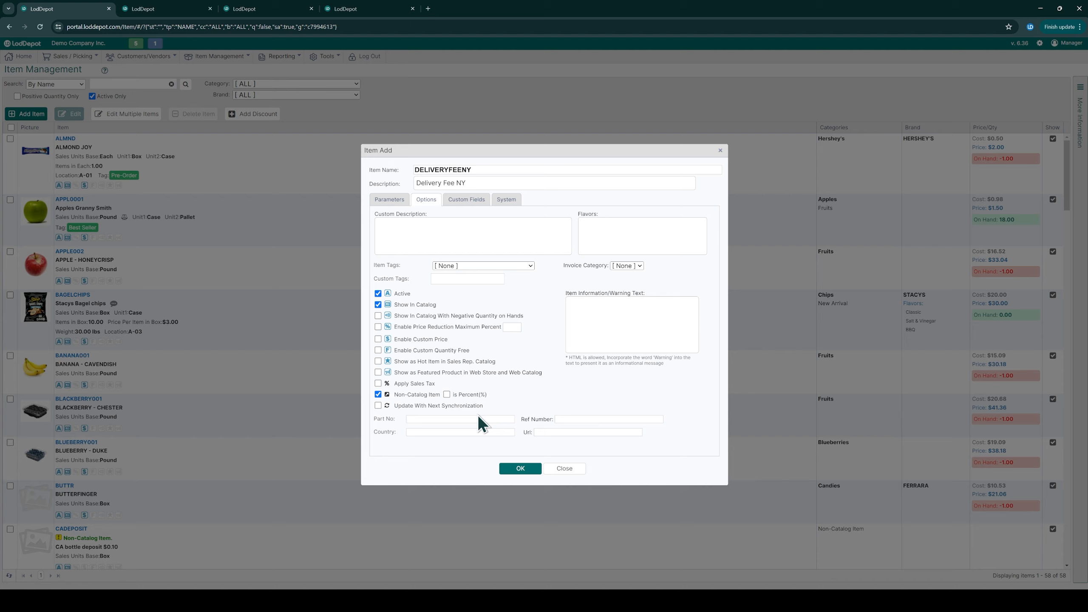
left_click(528, 469)
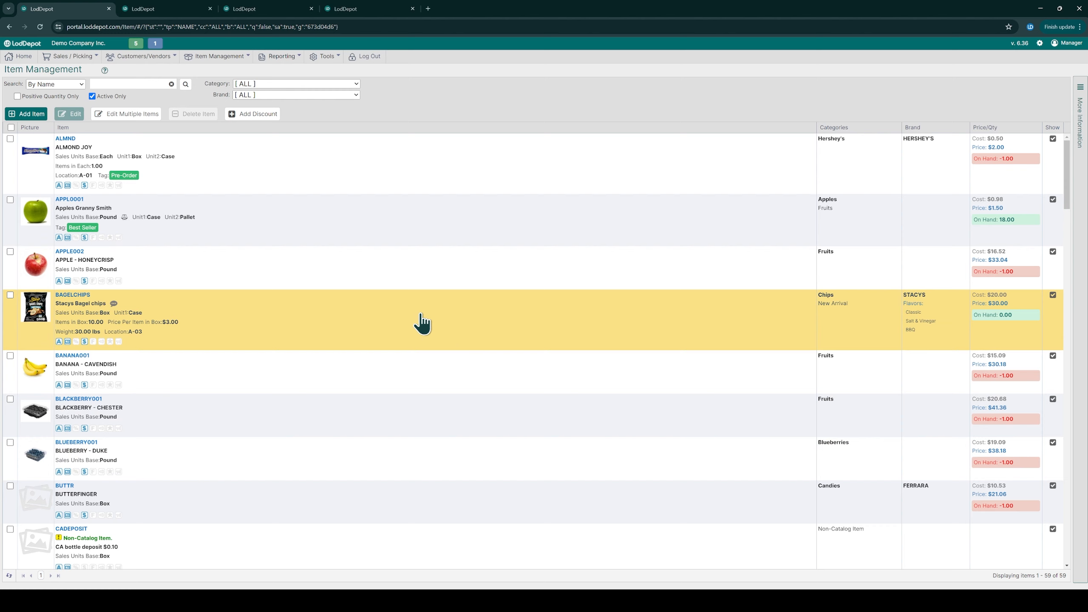
- Start a new configuration named "Delivery Fee NY" in the Item Taxes and Deposits Manager
left_click(246, 58)
left_click(247, 180)
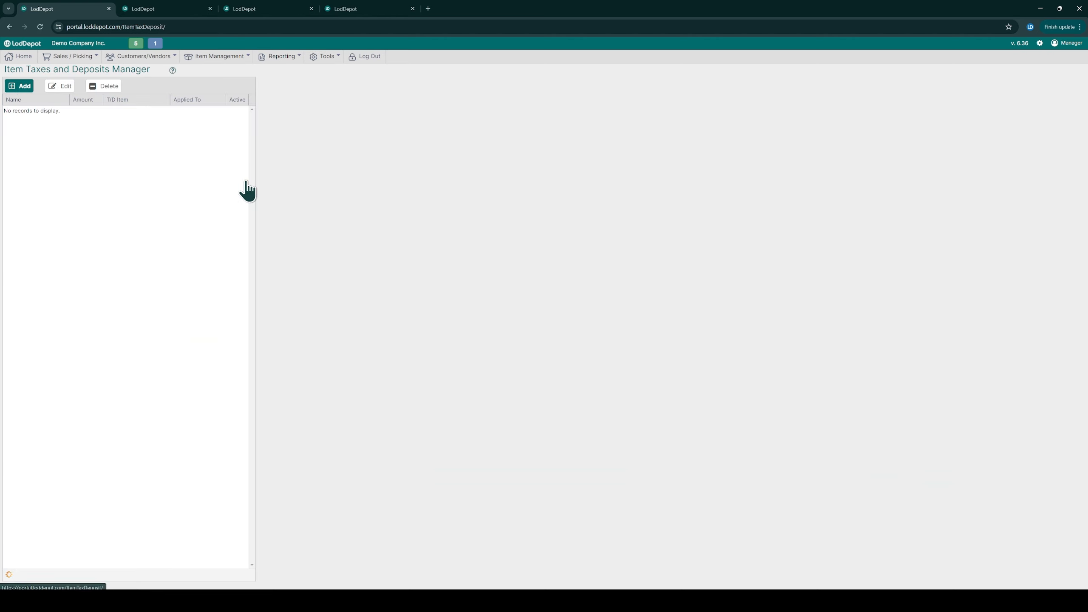
left_click(21, 88)
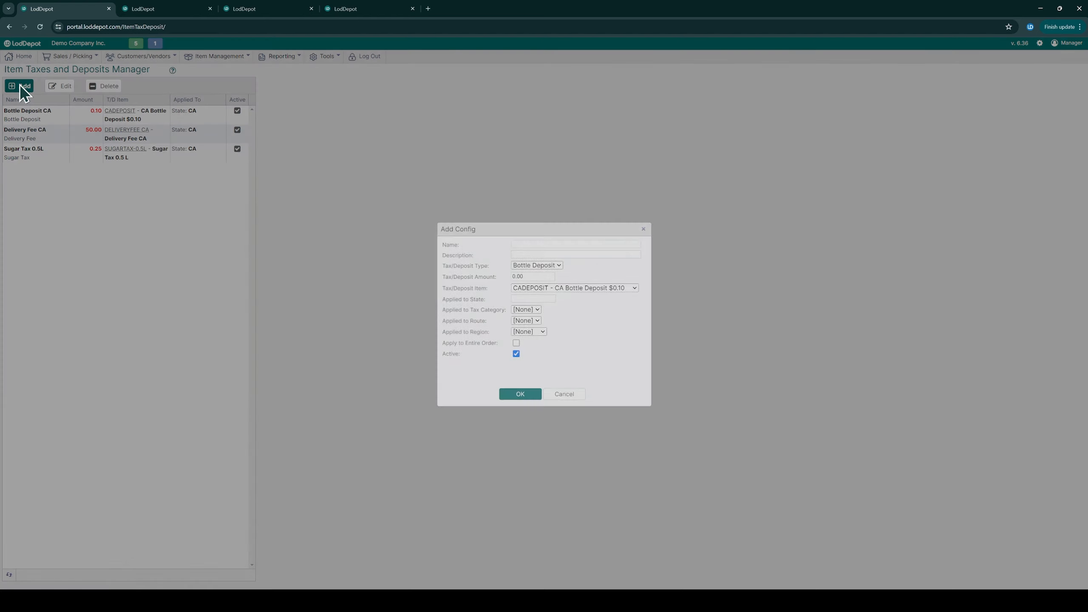
left_click(544, 241)
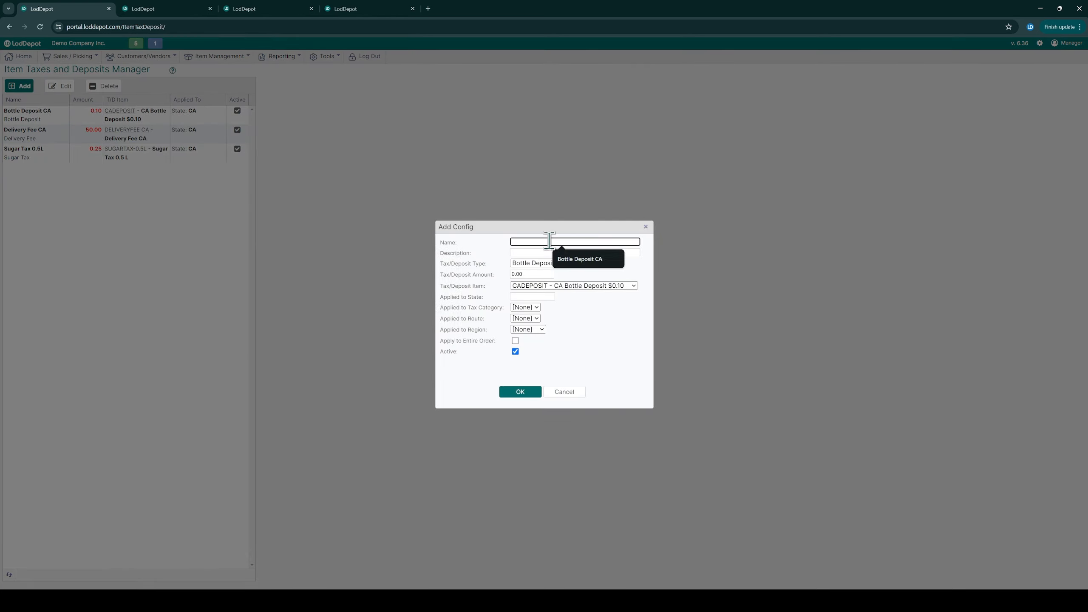
type("DSe")
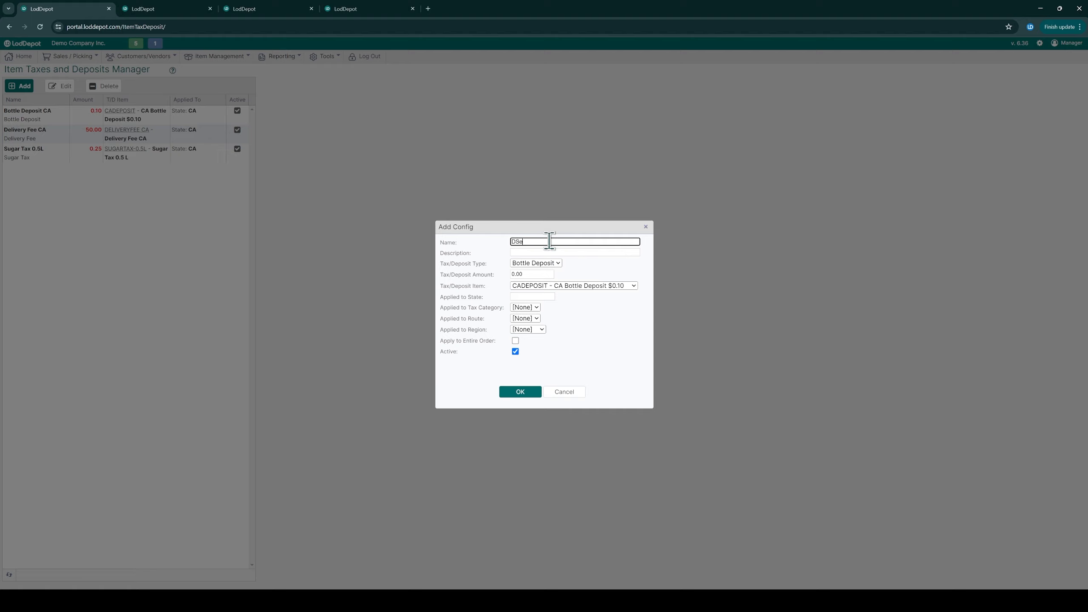
type("iveFE")
key("BackSpace")
key("BackSpace")
type("Fee NY")
- Describe the configuration as "Delivery fee Ny", link it to the DELIVERYFEENY item and set the amount to 50.00
left_click(553, 252)
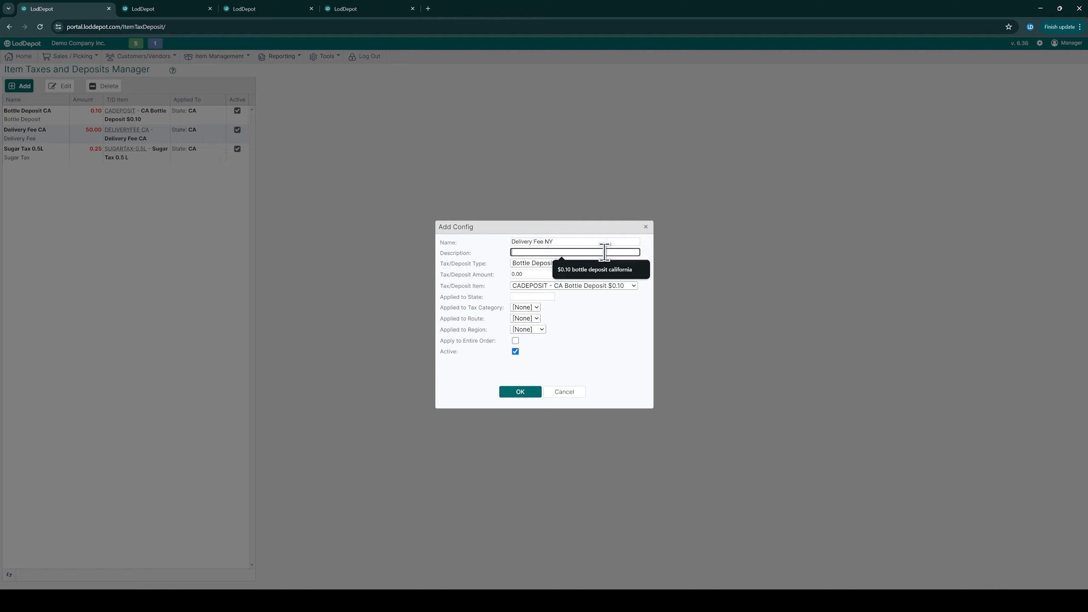
type("Deli")
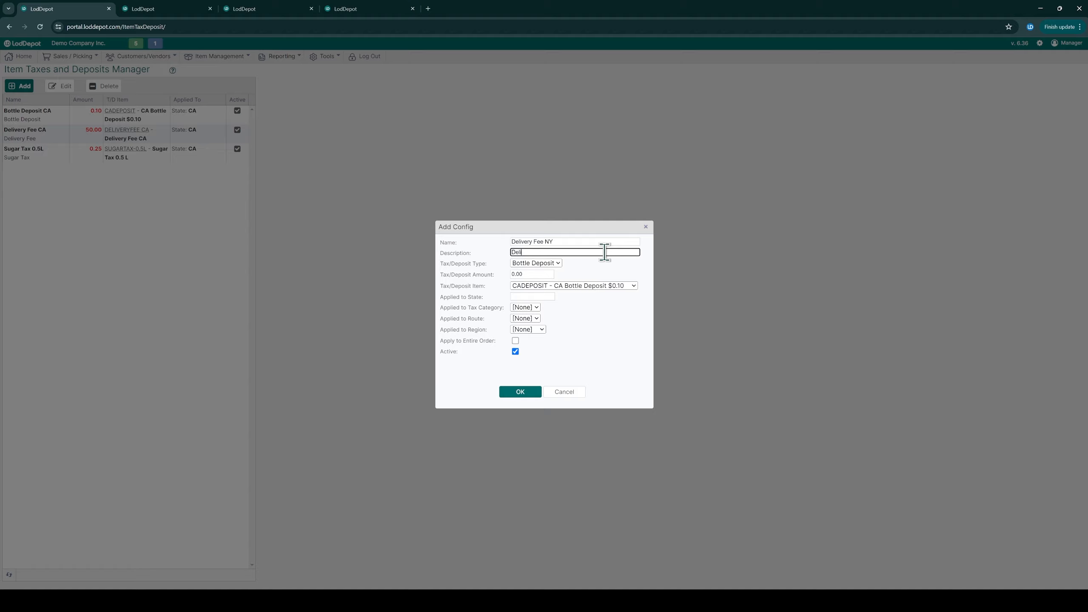
type("very fee Ny")
left_click(564, 287)
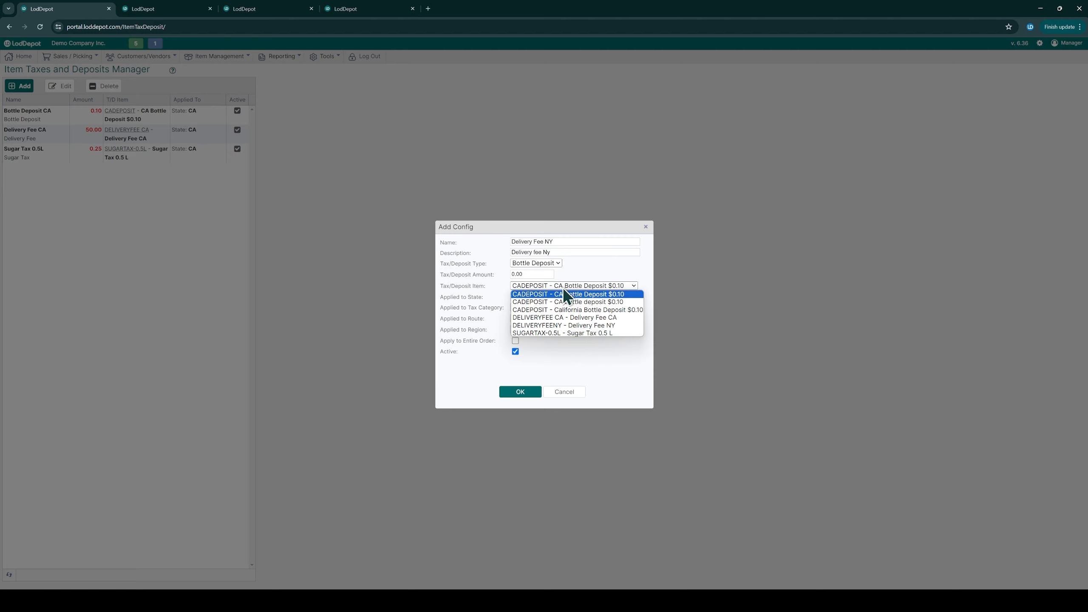
left_click(570, 327)
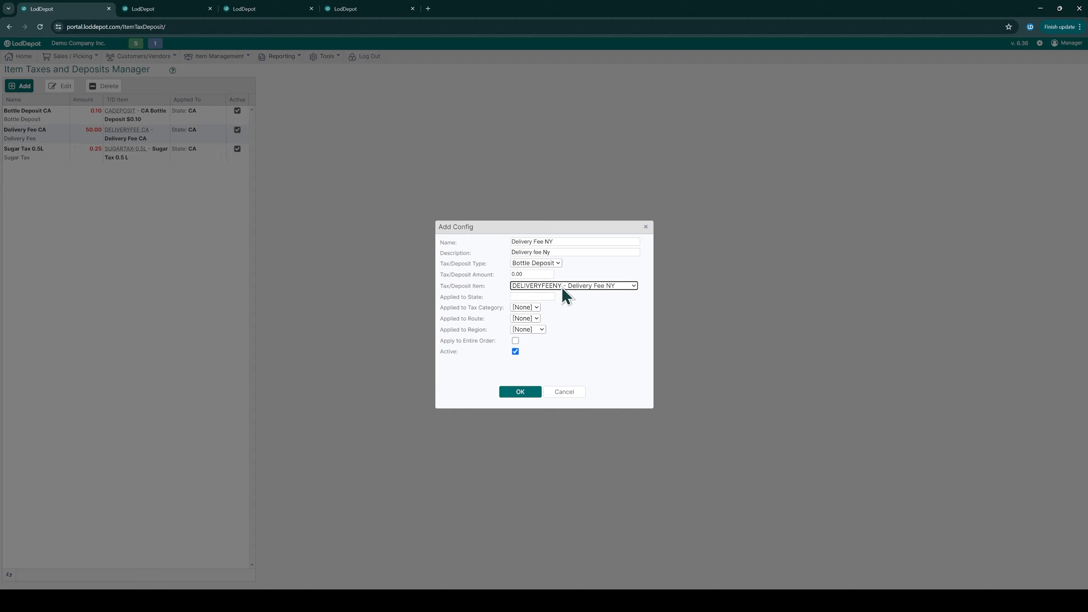
left_click(542, 274)
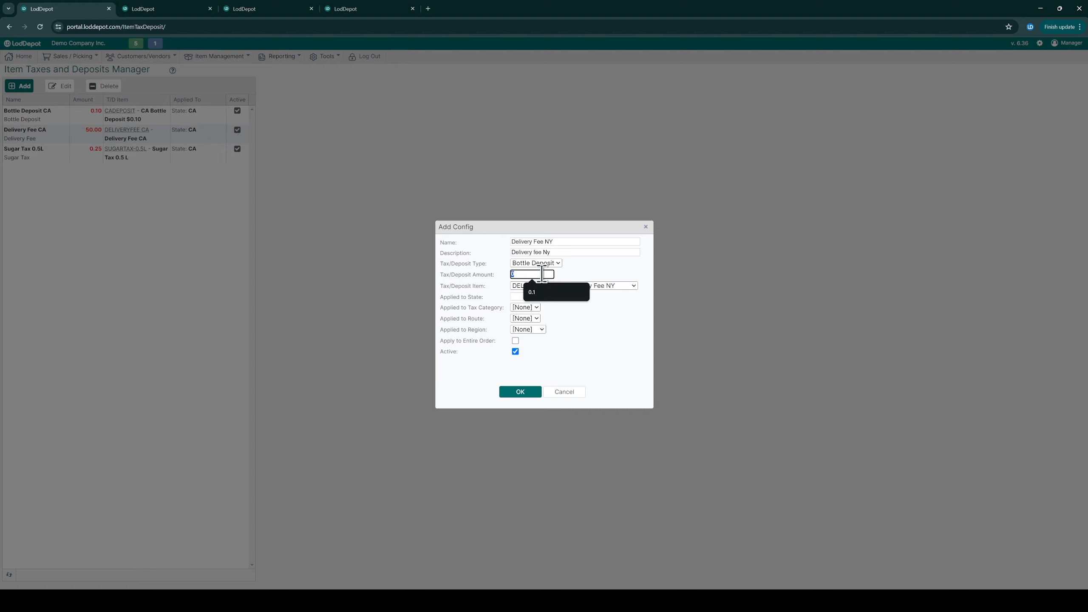
type("50")
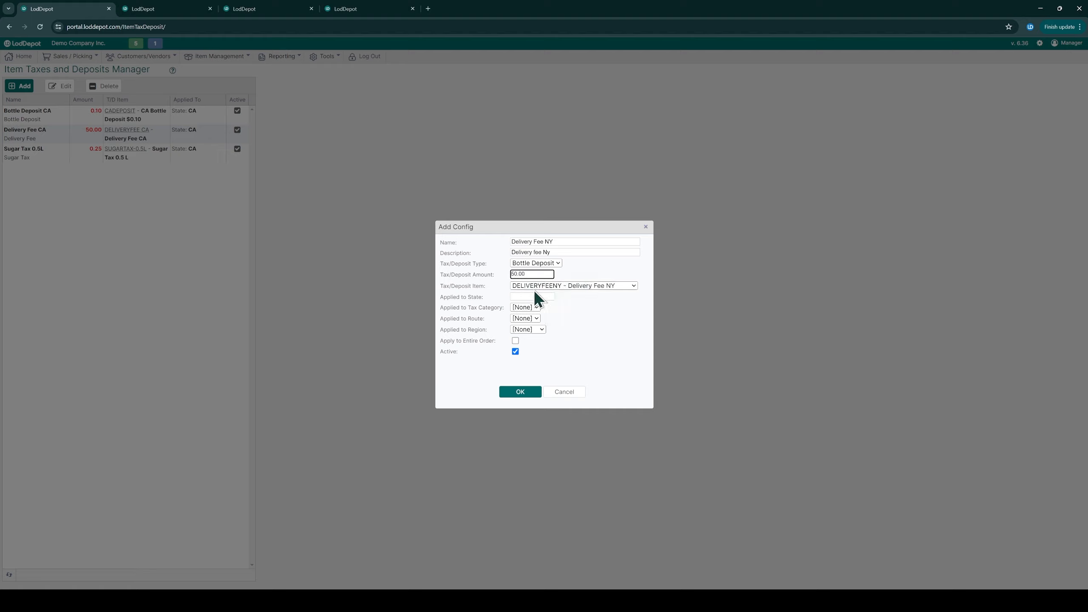
- Set the applied state to NY, apply the fee to the entire order and save the configuration
left_click(534, 296)
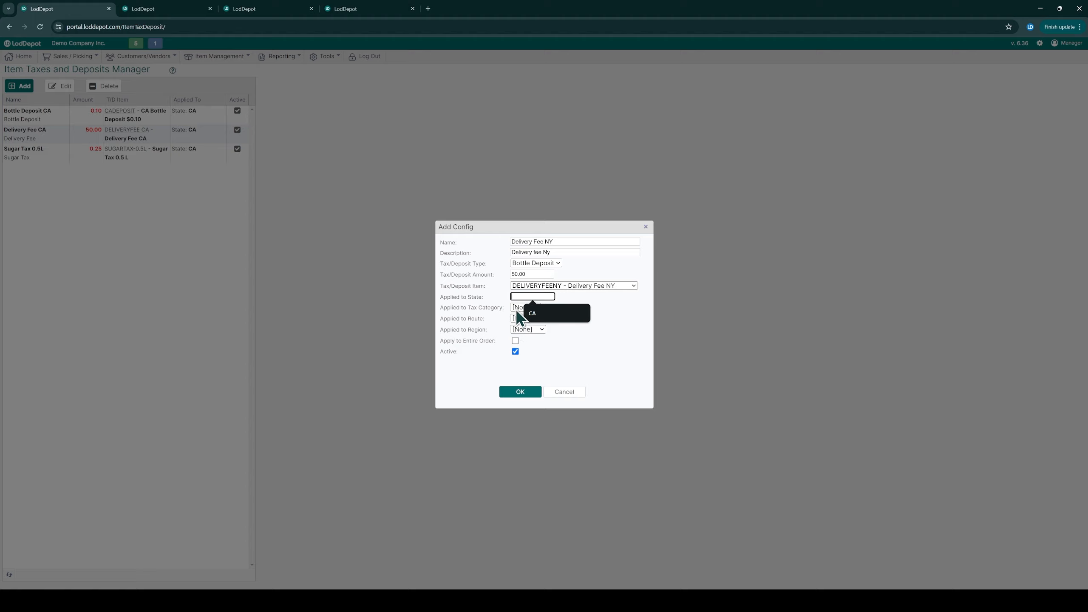
left_click(516, 307)
left_click(535, 319)
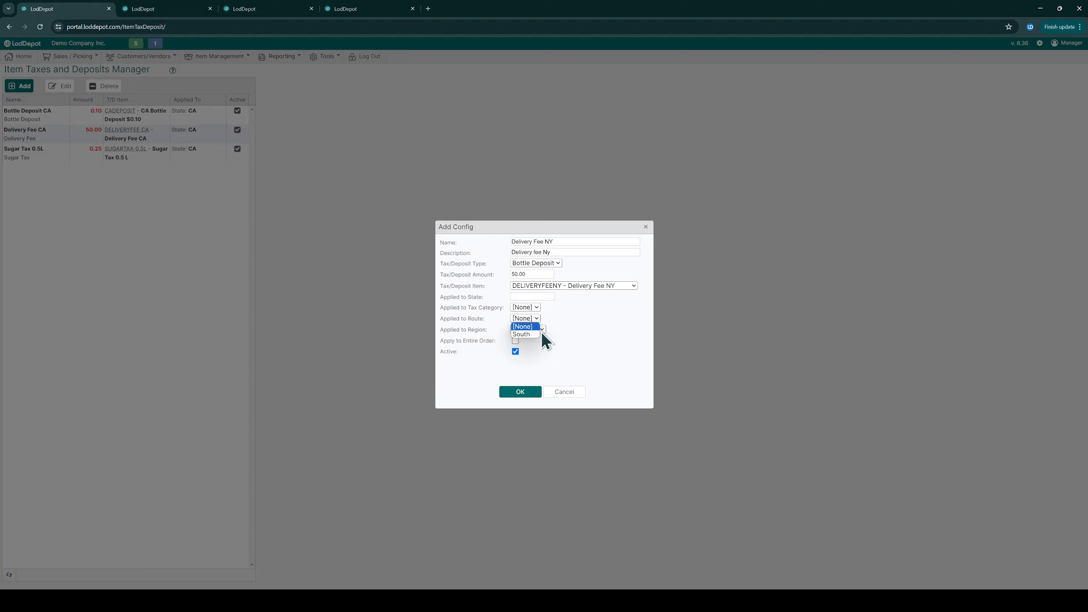
left_click(560, 331)
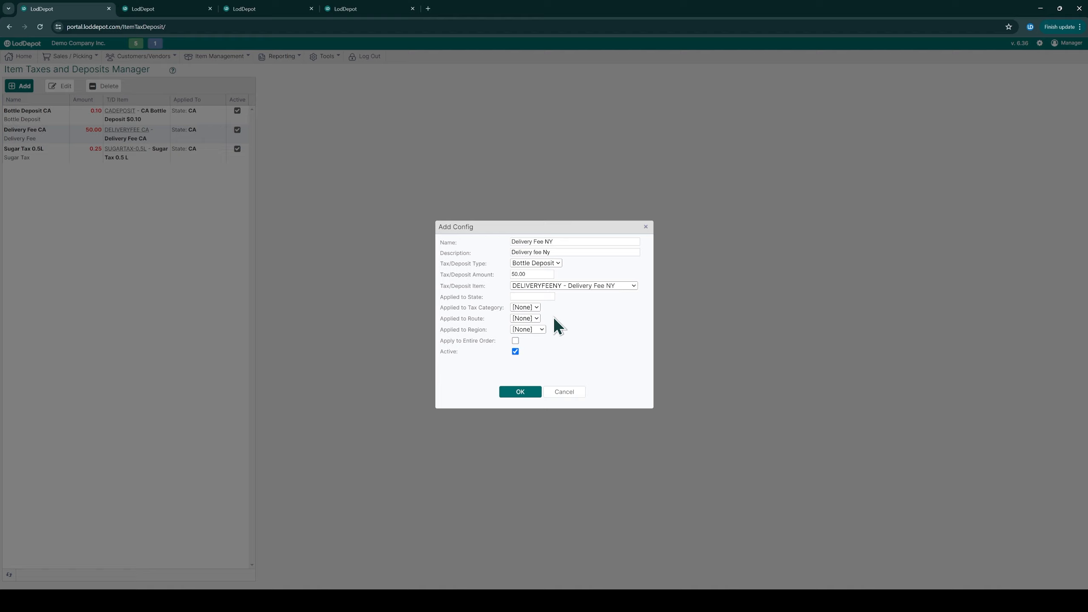
left_click(546, 296)
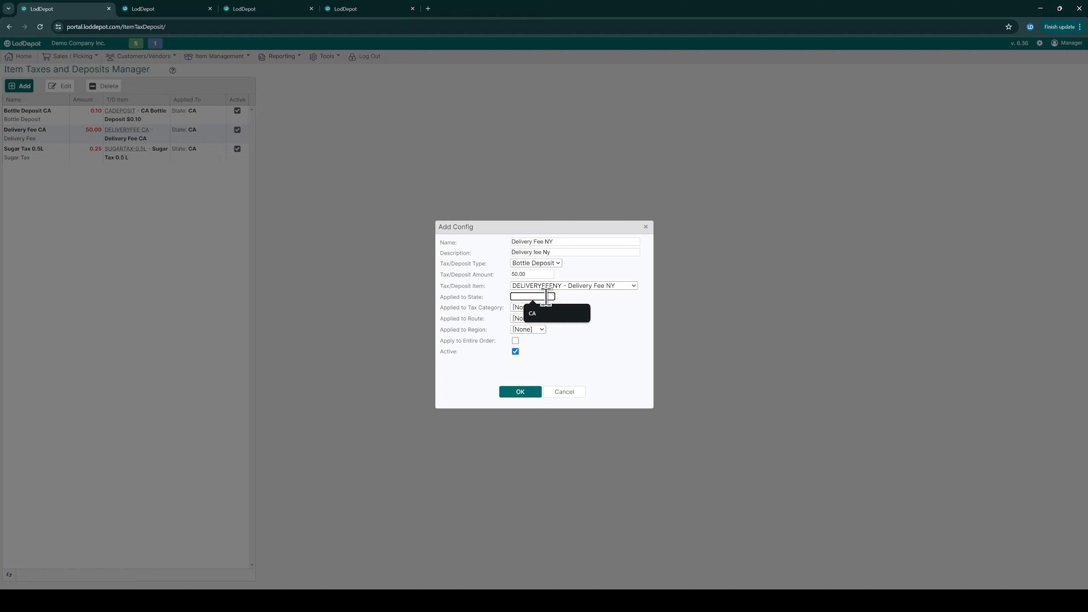
type("NY")
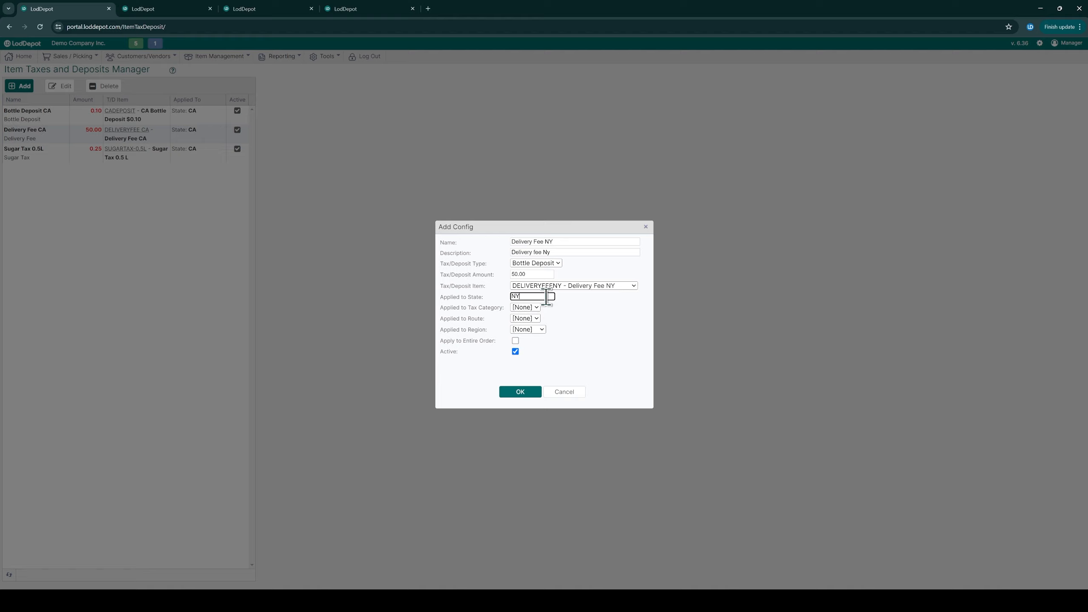
left_click(515, 341)
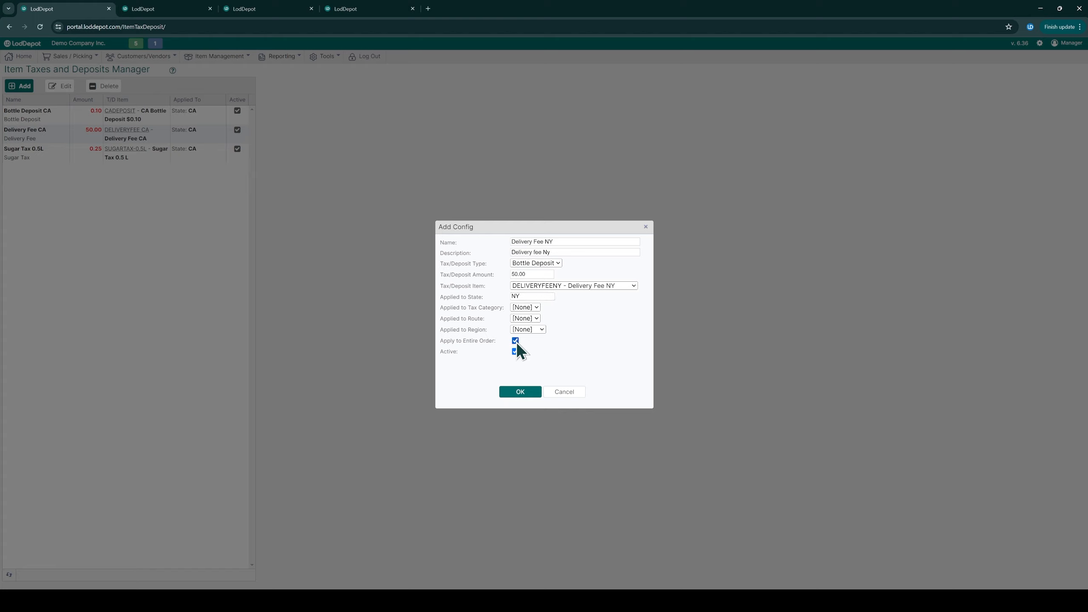
left_click(531, 392)
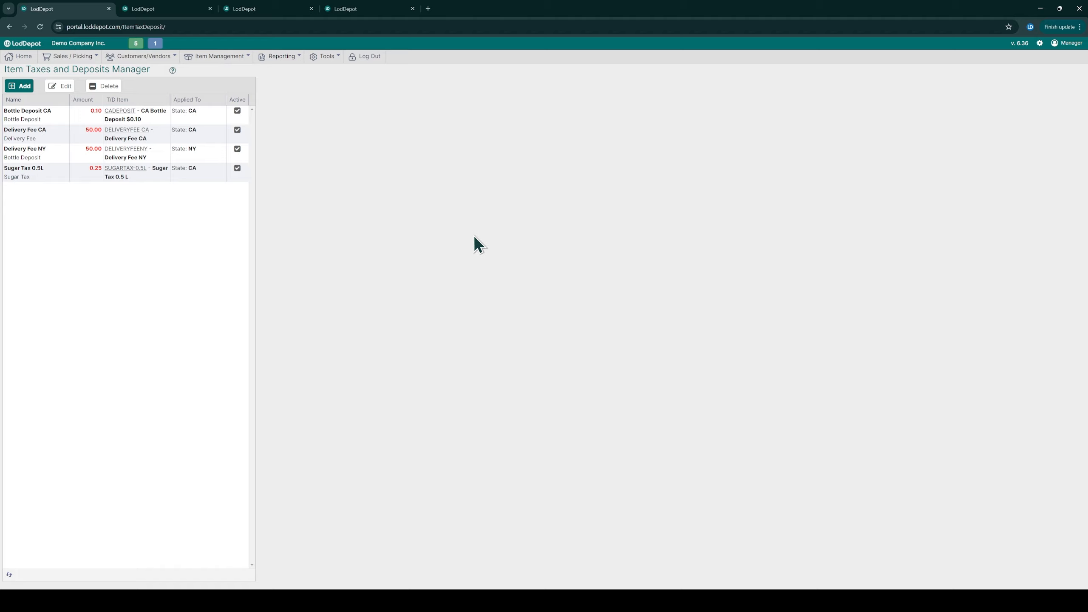
- Add the value North to the Delivery Route table in the Settings tables
left_click(339, 60)
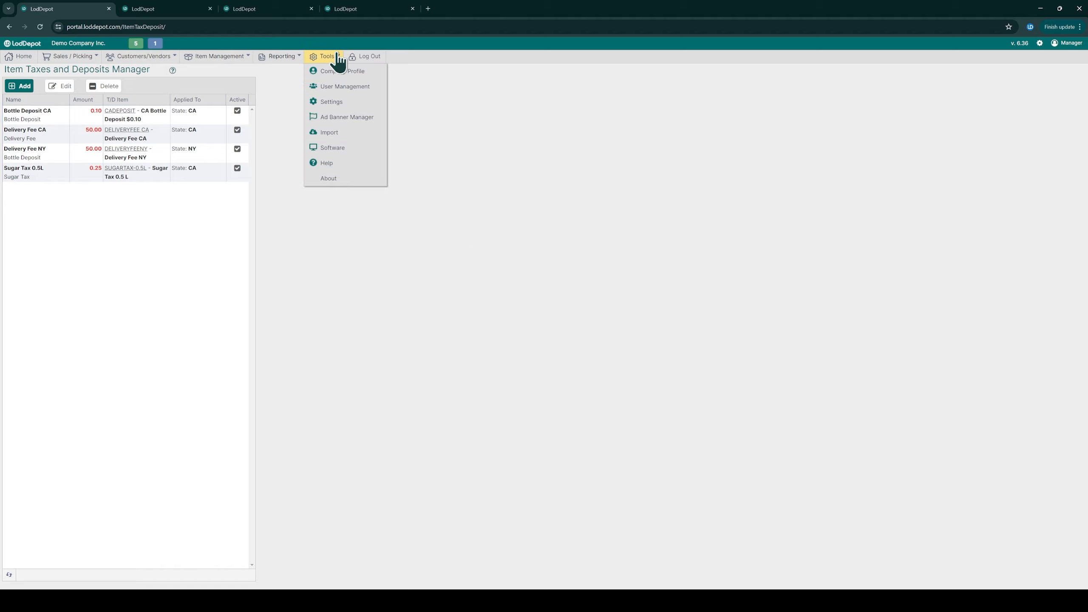
left_click(345, 105)
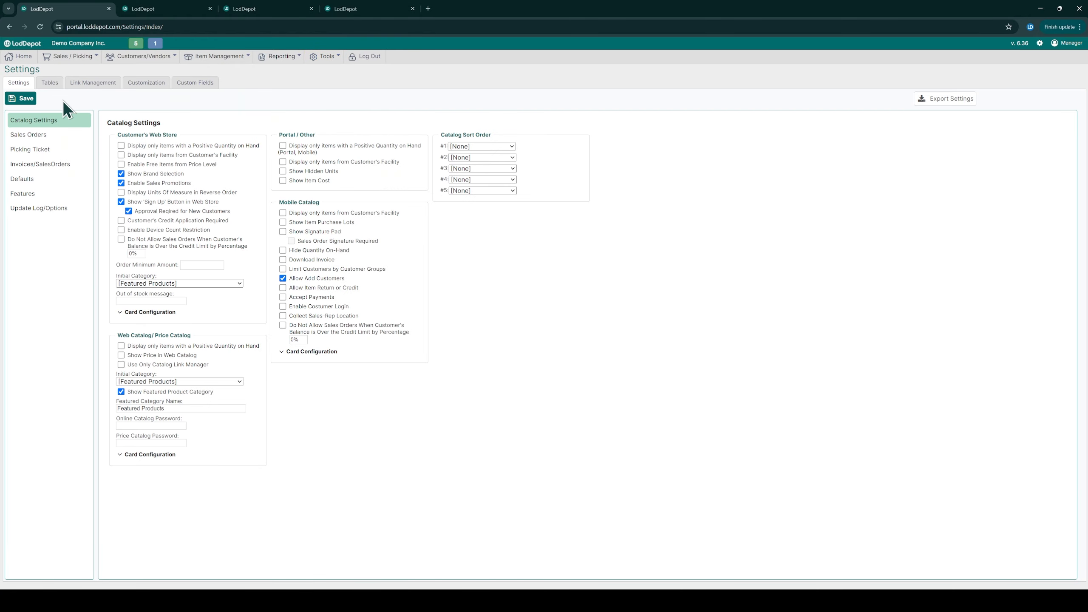
left_click(49, 84)
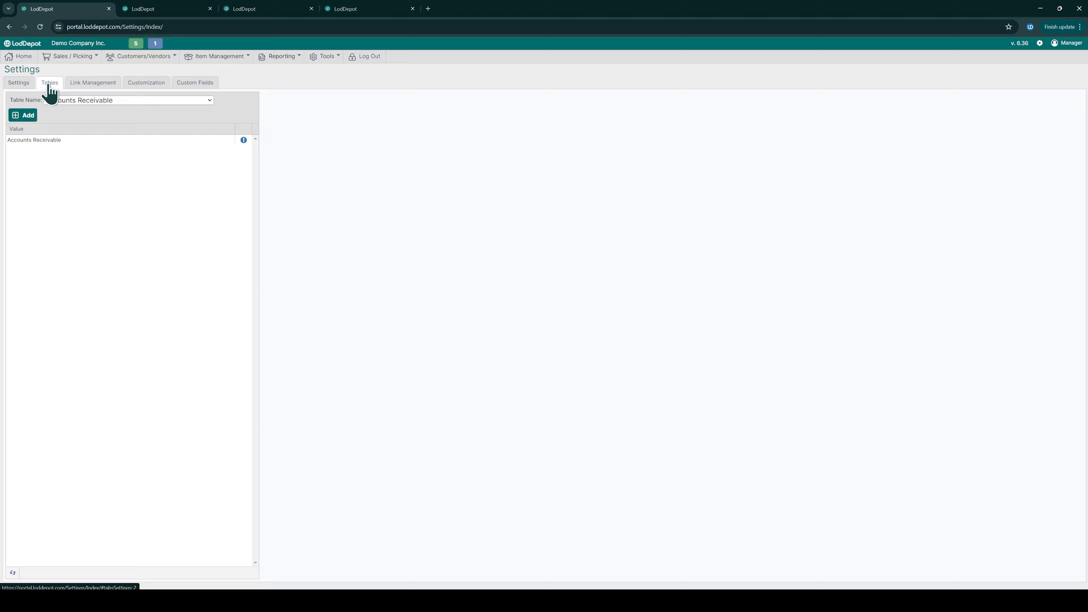
left_click(75, 103)
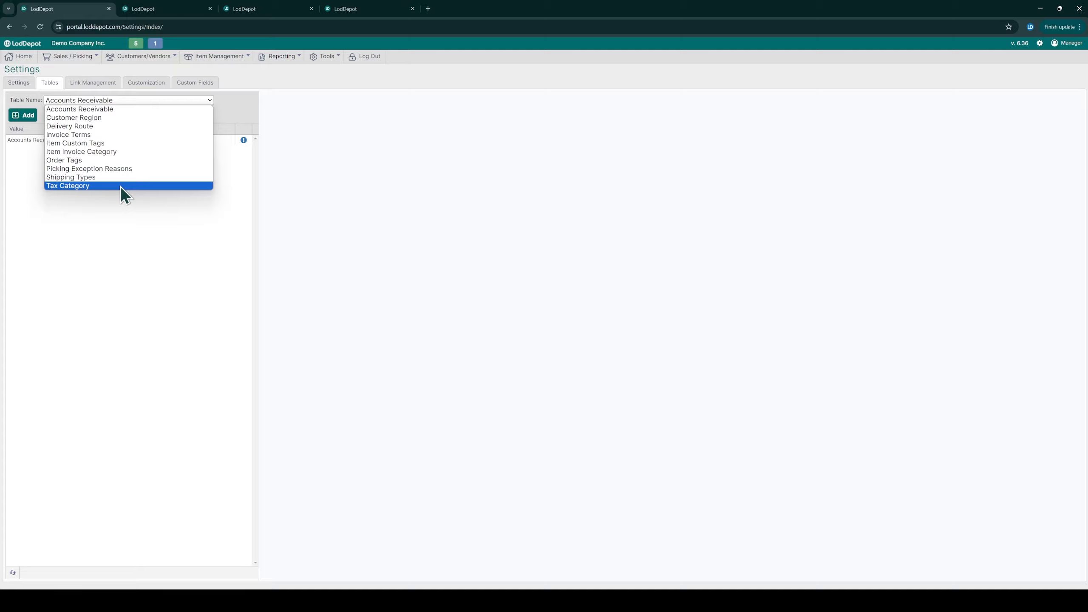
left_click(129, 128)
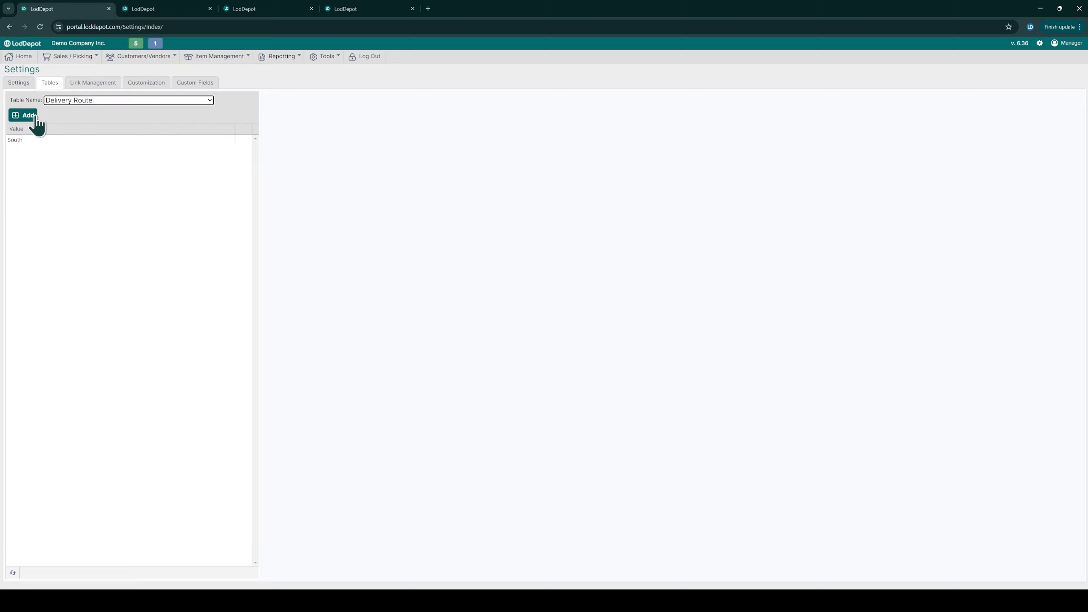
left_click(26, 114)
left_click(488, 285)
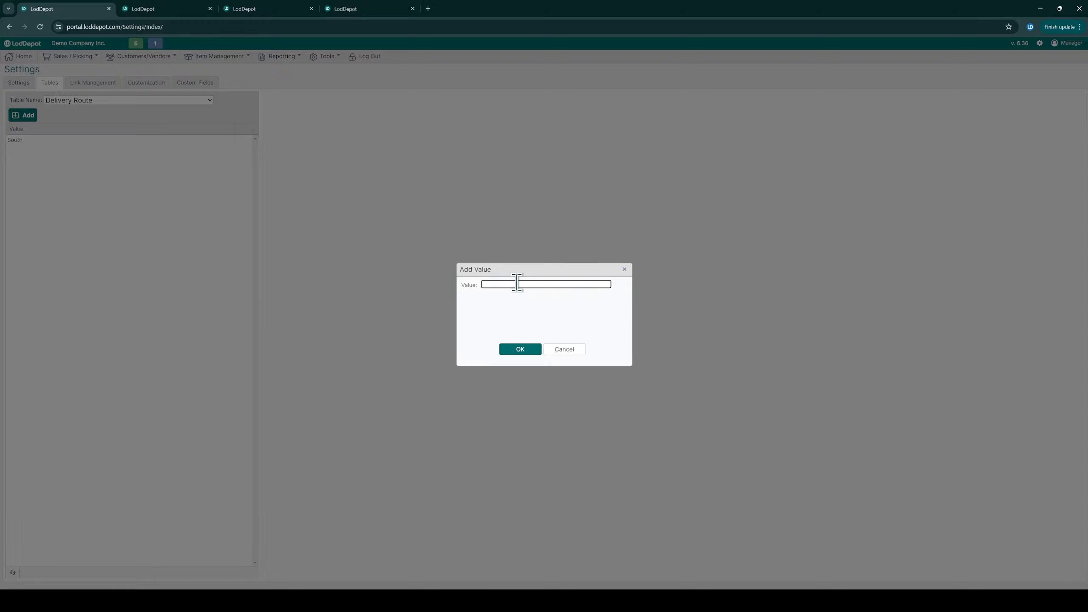
type("zNO")
type("th")
left_click(531, 351)
left_click(104, 141)
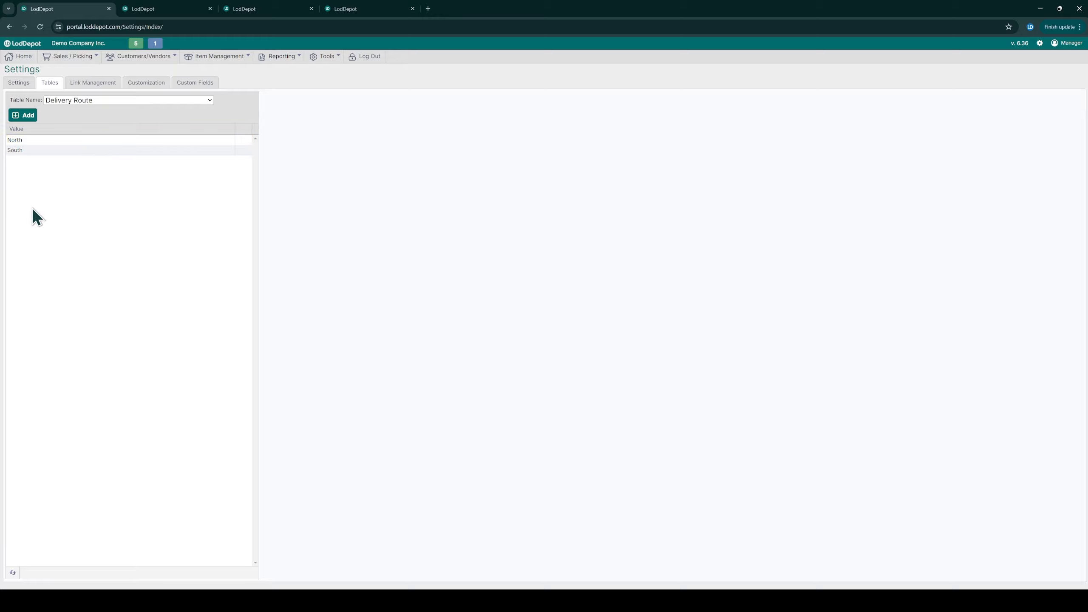
- Add the value E to the Tax Category table
left_click(147, 101)
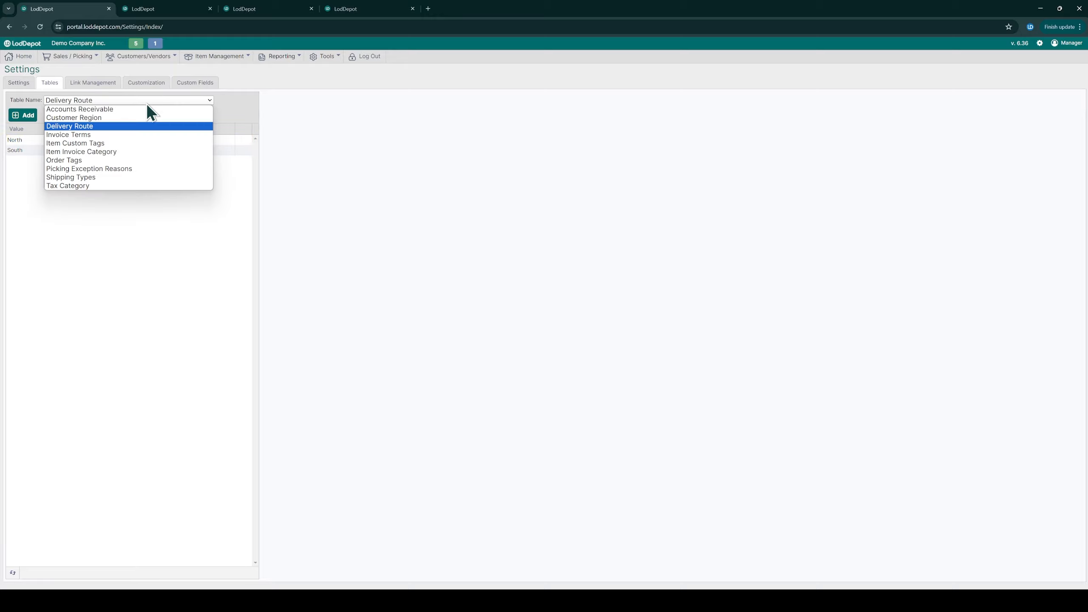
left_click(129, 184)
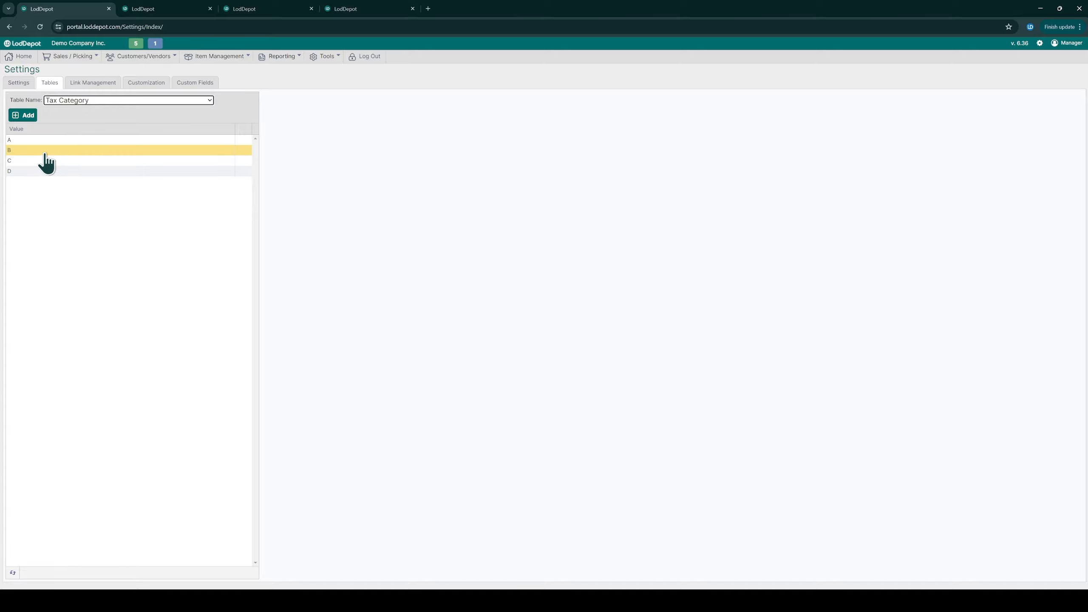
left_click(34, 119)
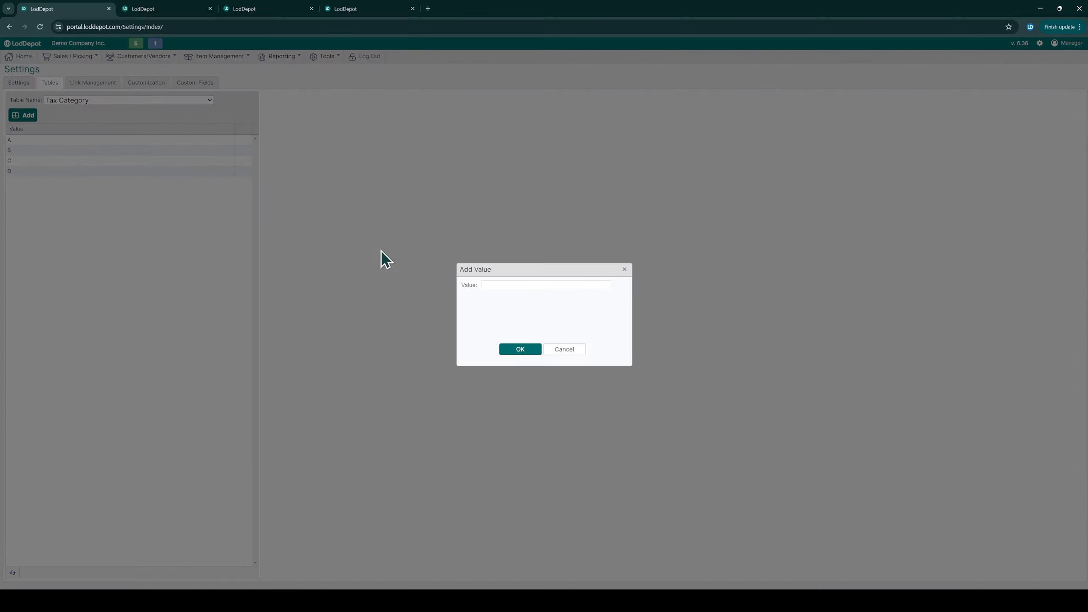
type("E")
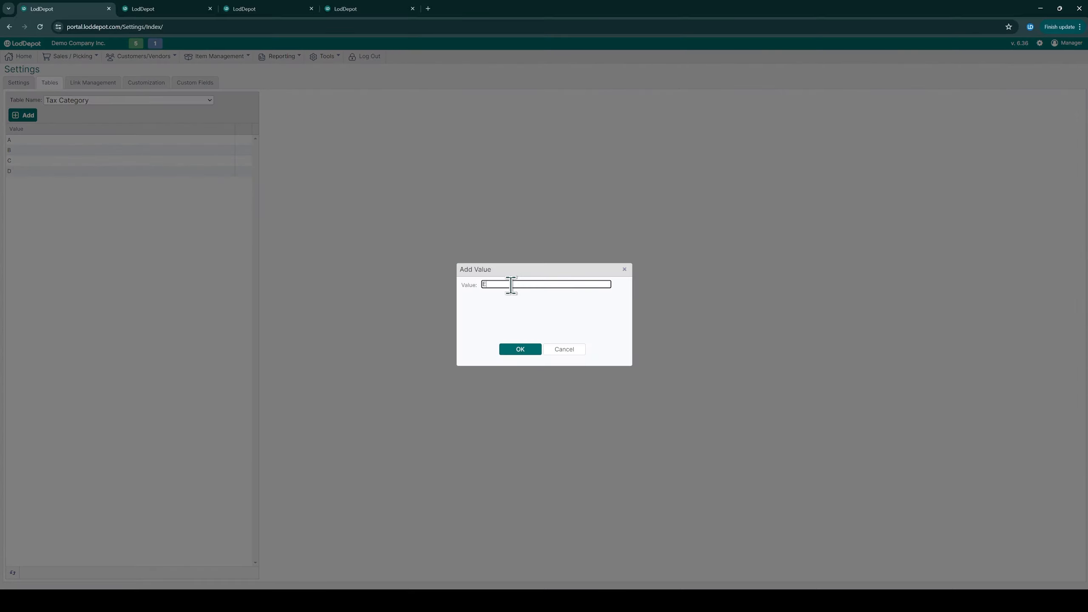
left_click(530, 346)
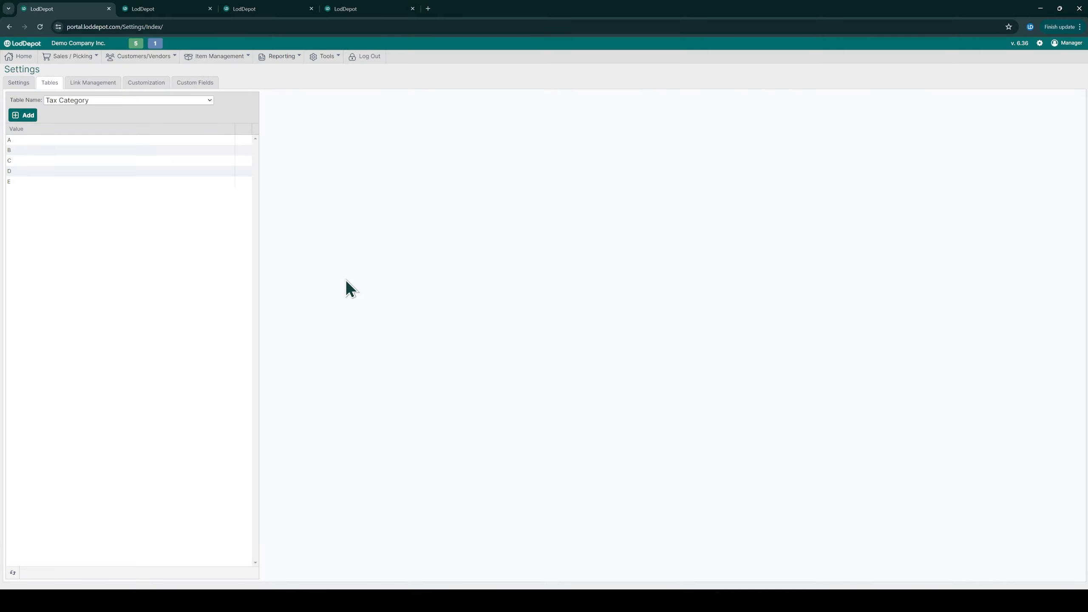
left_click(109, 102)
left_click(109, 101)
left_click(210, 101)
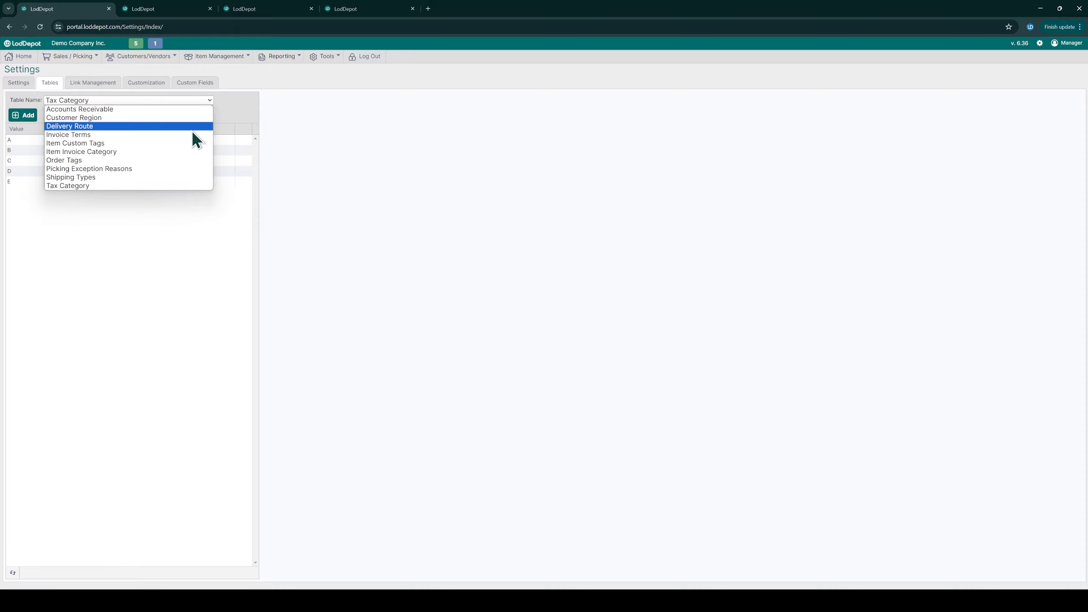
left_click(306, 190)
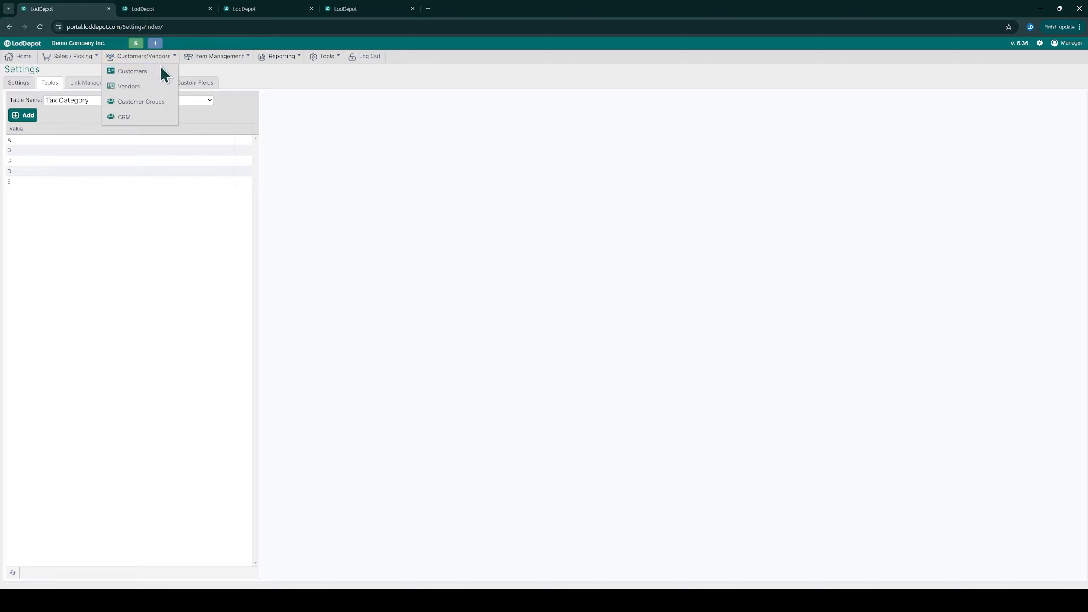
- Open the Demo Customer record for editing and try adding tax category D, leaving the region set to Brooklyn
left_click(160, 71)
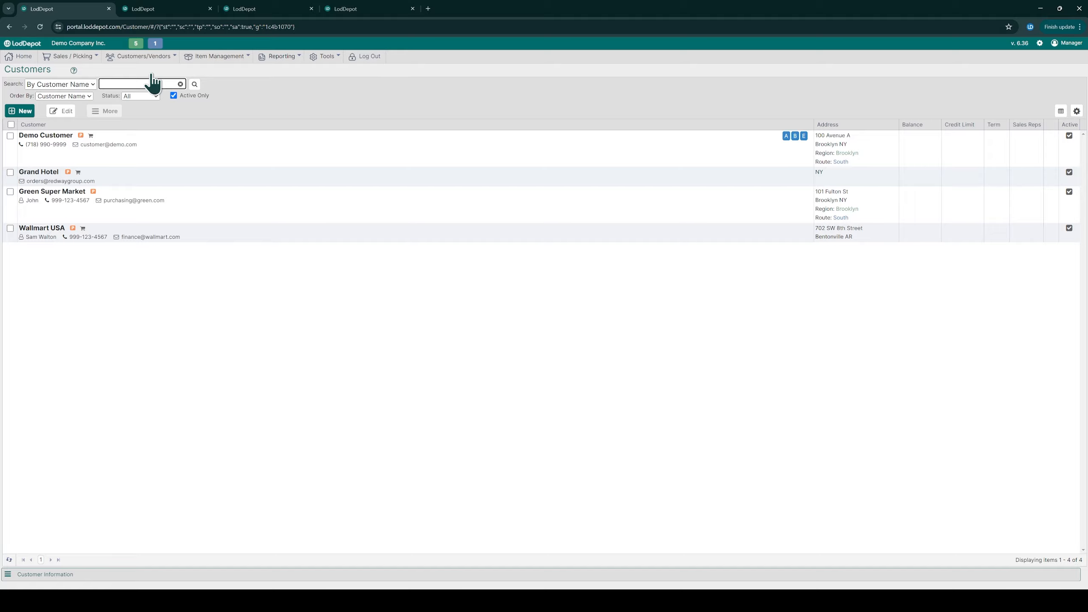
left_click(103, 142)
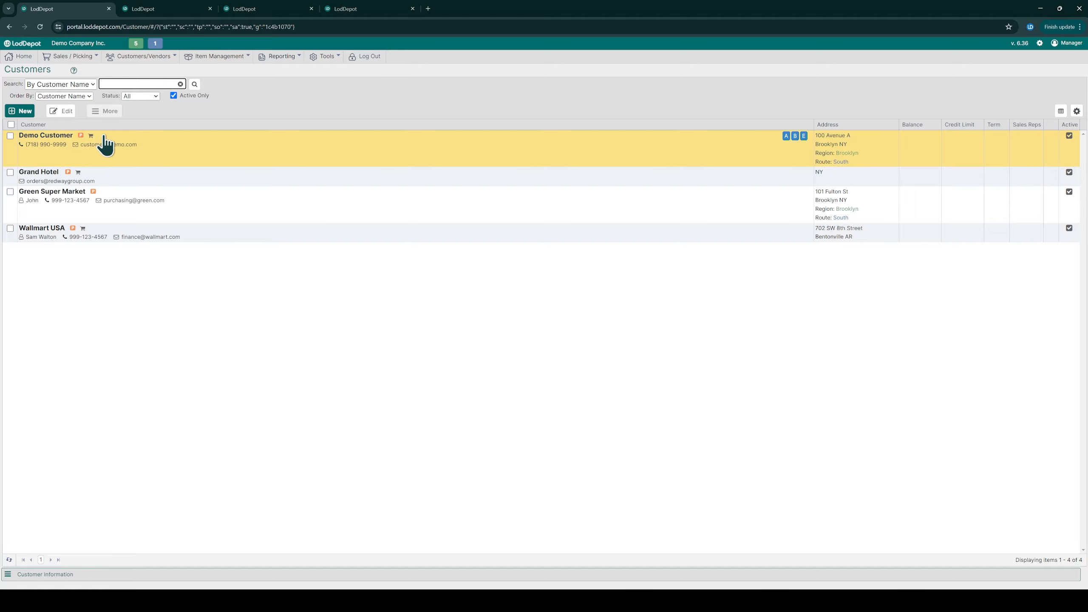
left_click(62, 112)
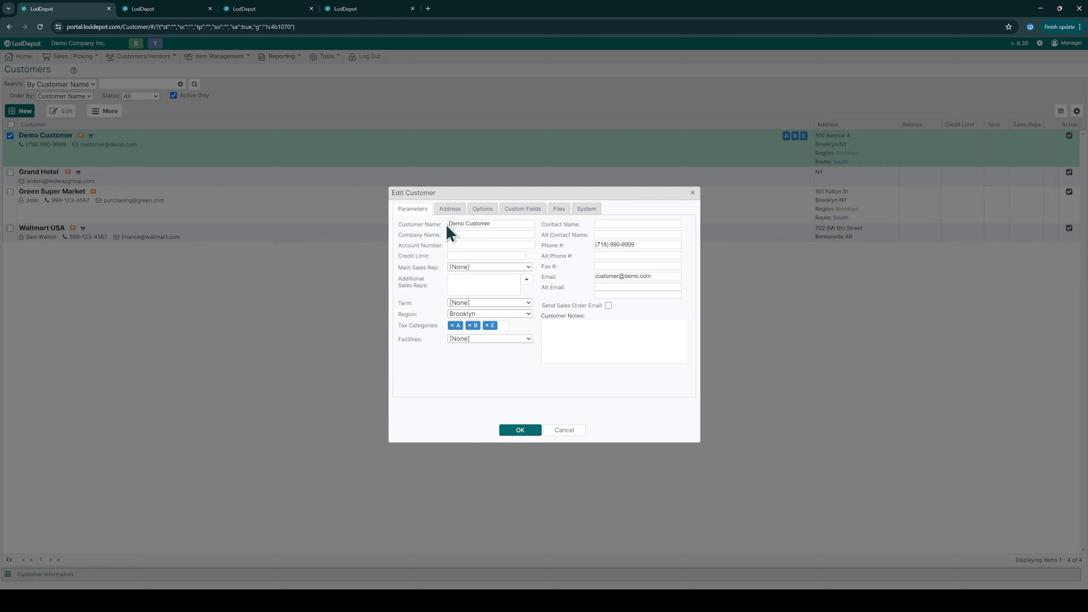
left_click(501, 326)
left_click(486, 379)
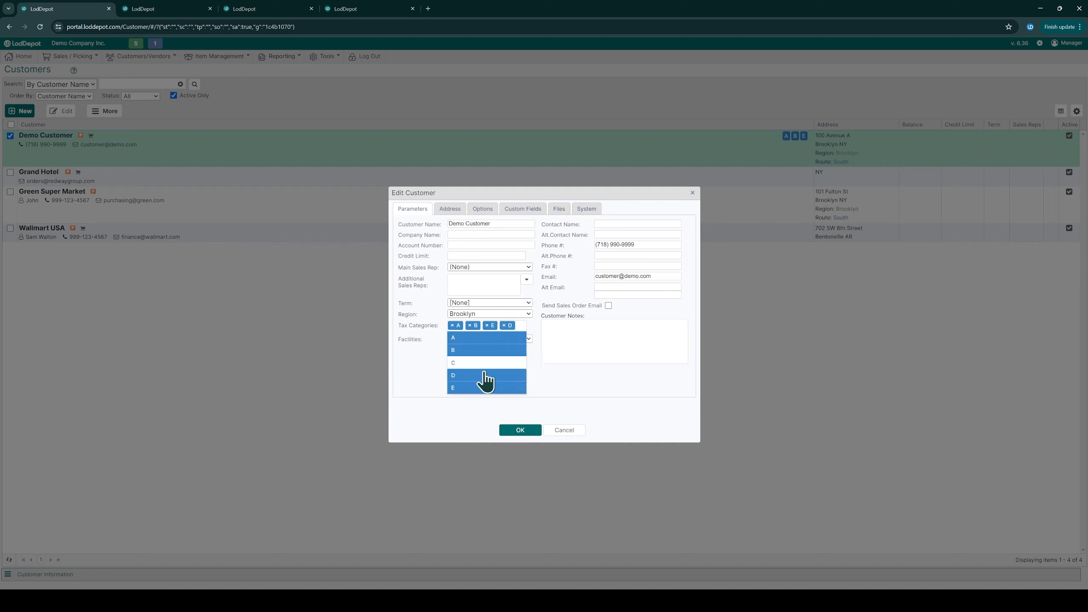
left_click(542, 404)
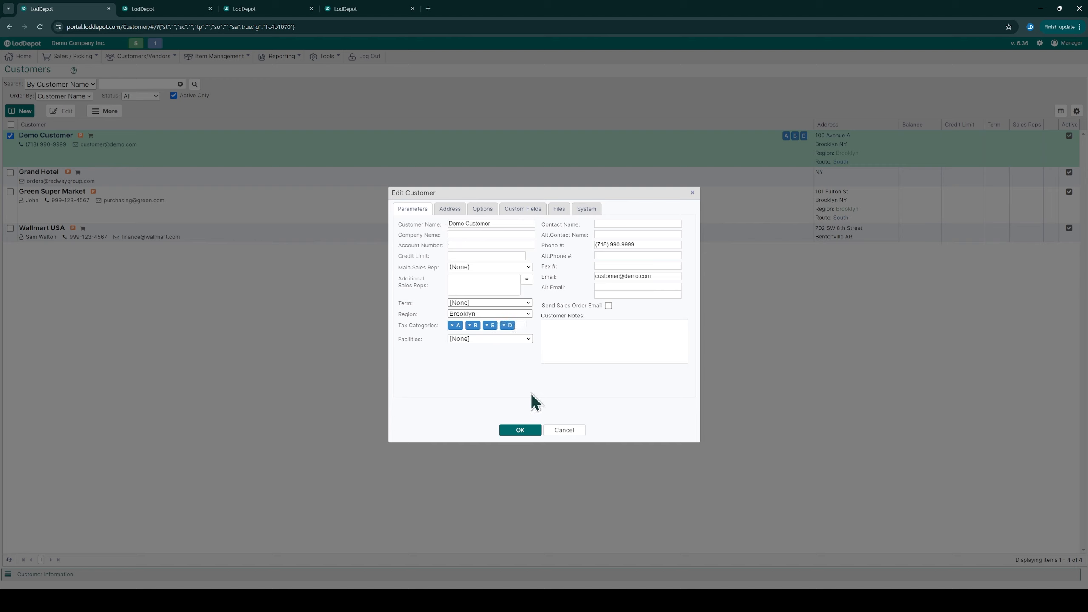
left_click(487, 315)
left_click(486, 329)
- Try switching Demo Customer's delivery route to North in the address details and close the customer record
left_click(460, 217)
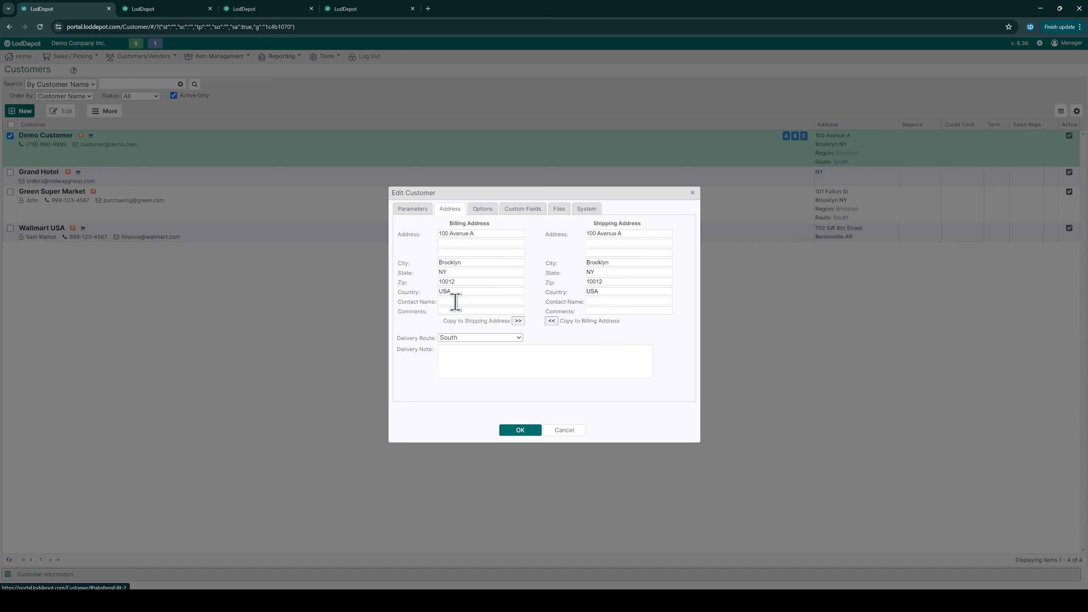
left_click(472, 337)
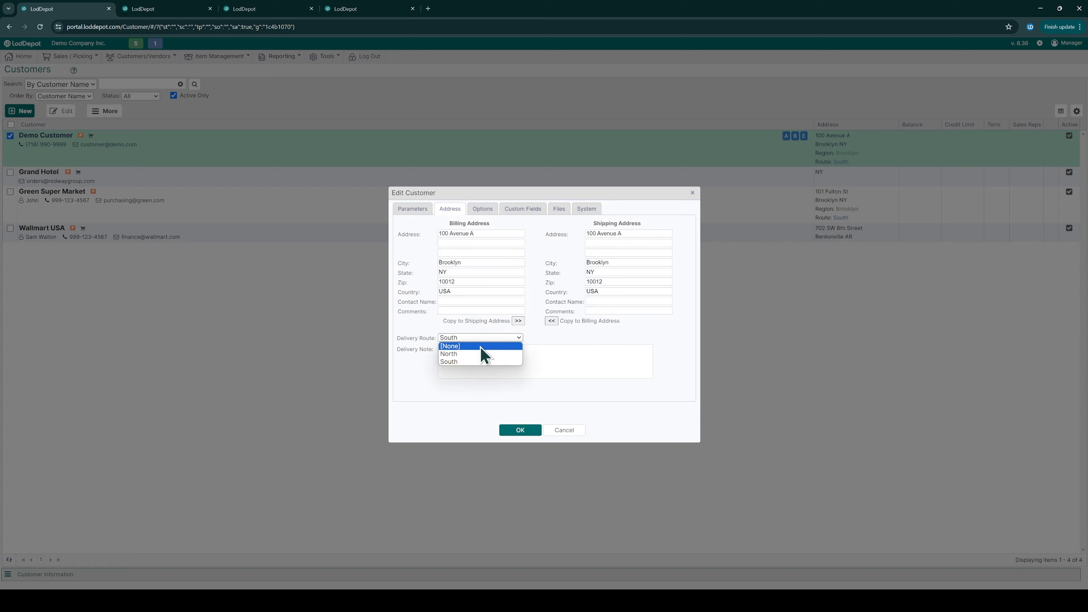
left_click(483, 355)
left_click(483, 339)
left_click(486, 362)
left_click(485, 339)
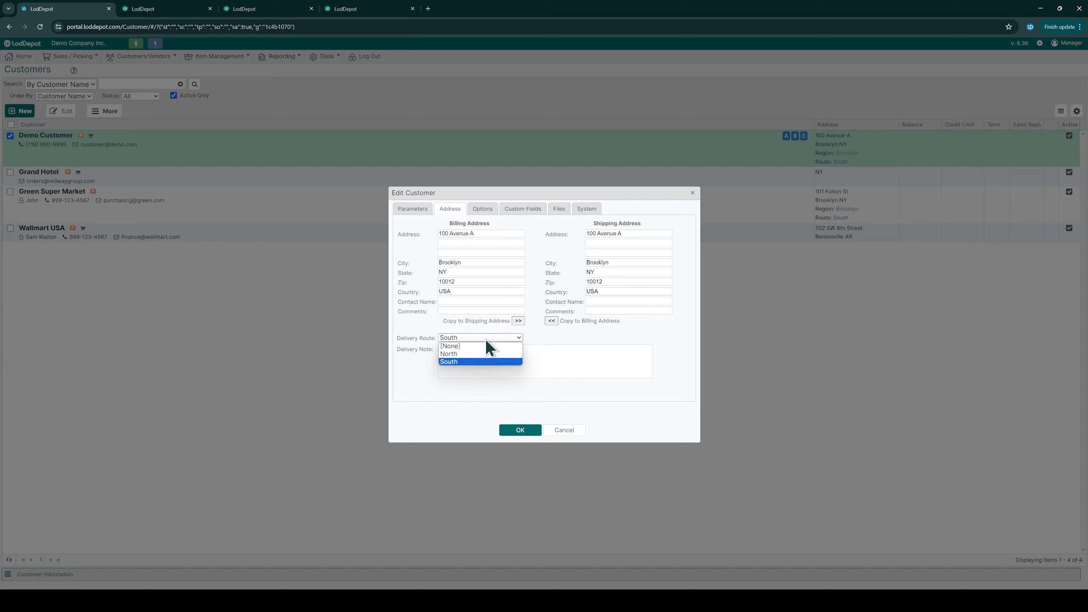
left_click(488, 355)
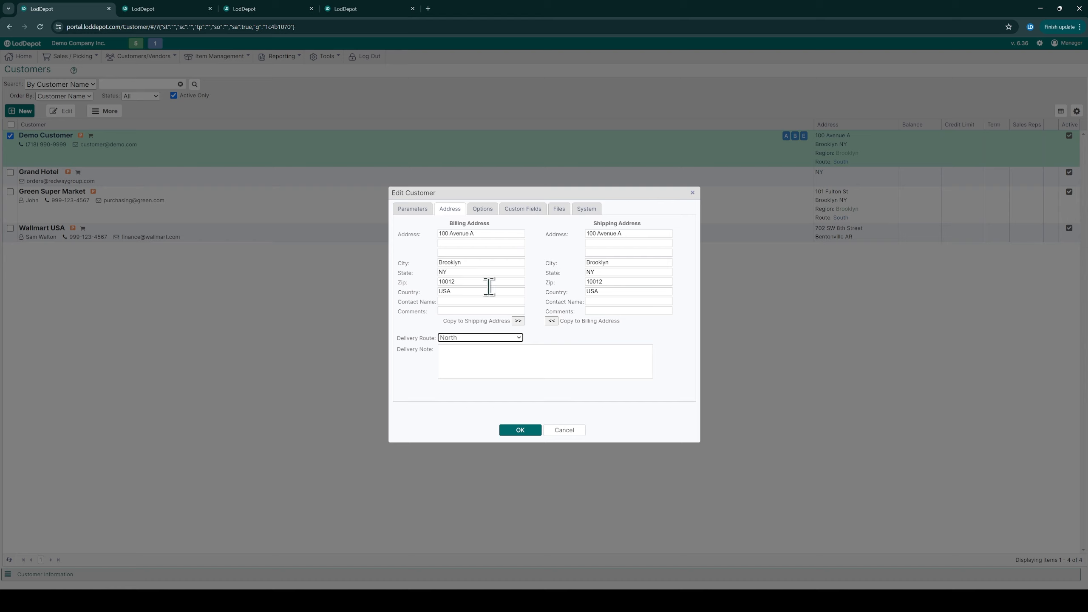
left_click(483, 273)
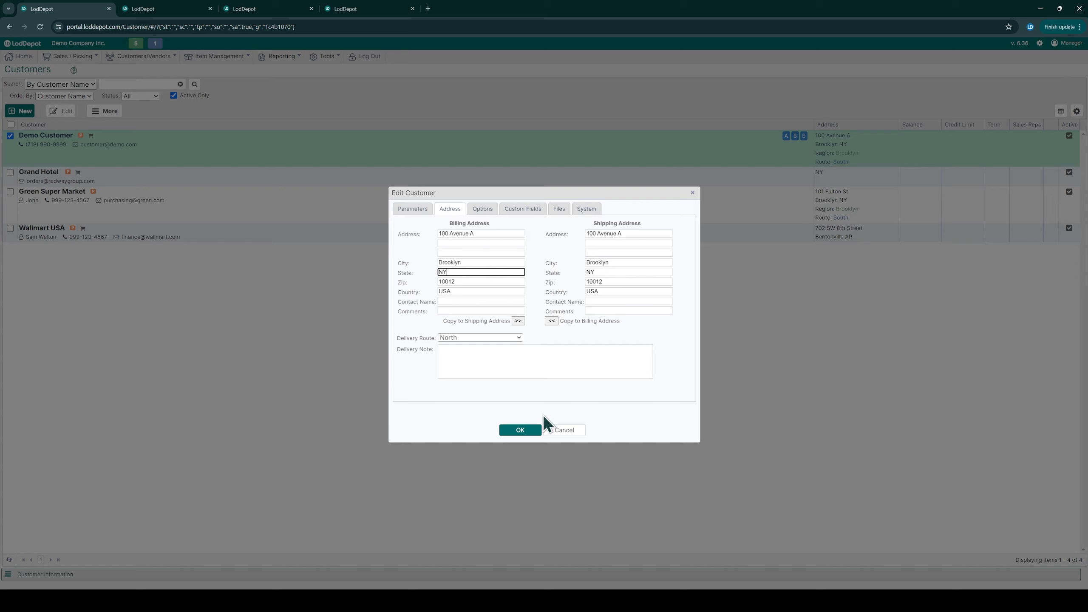
left_click(522, 429)
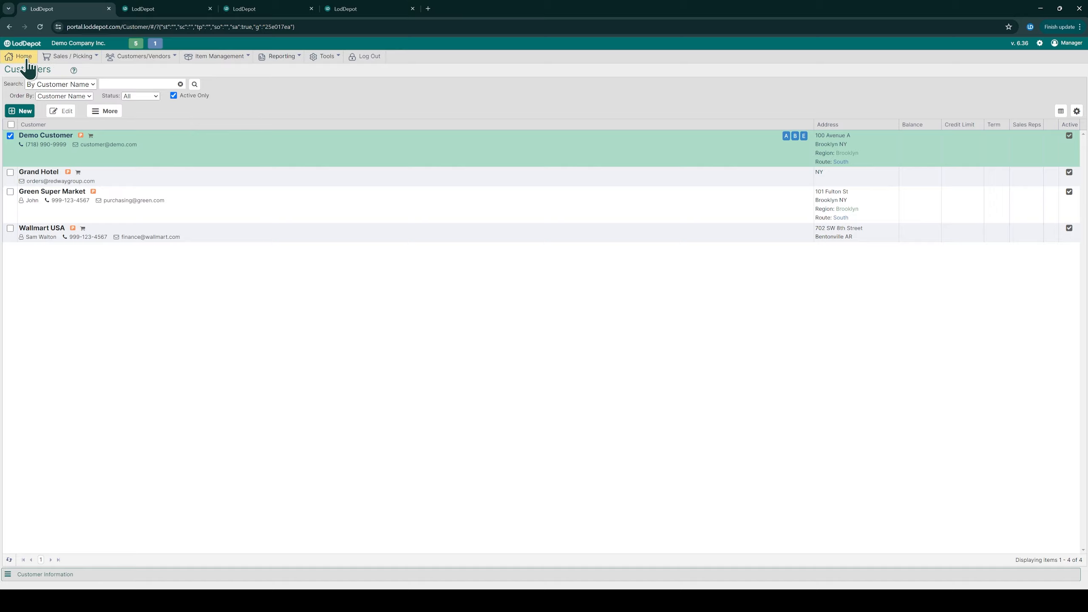
- Enter NOFEE, NOTAX and NODEPOSIT on separate lines in the comments of Grand Hotel's Jun 6 sales order and save the order
left_click(70, 56)
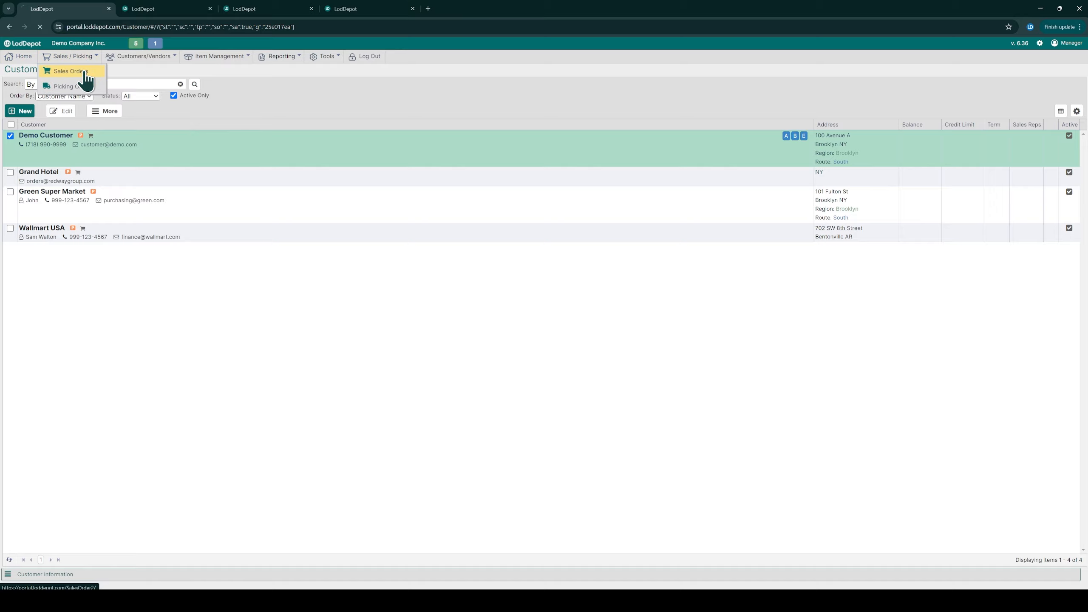
left_click(86, 74)
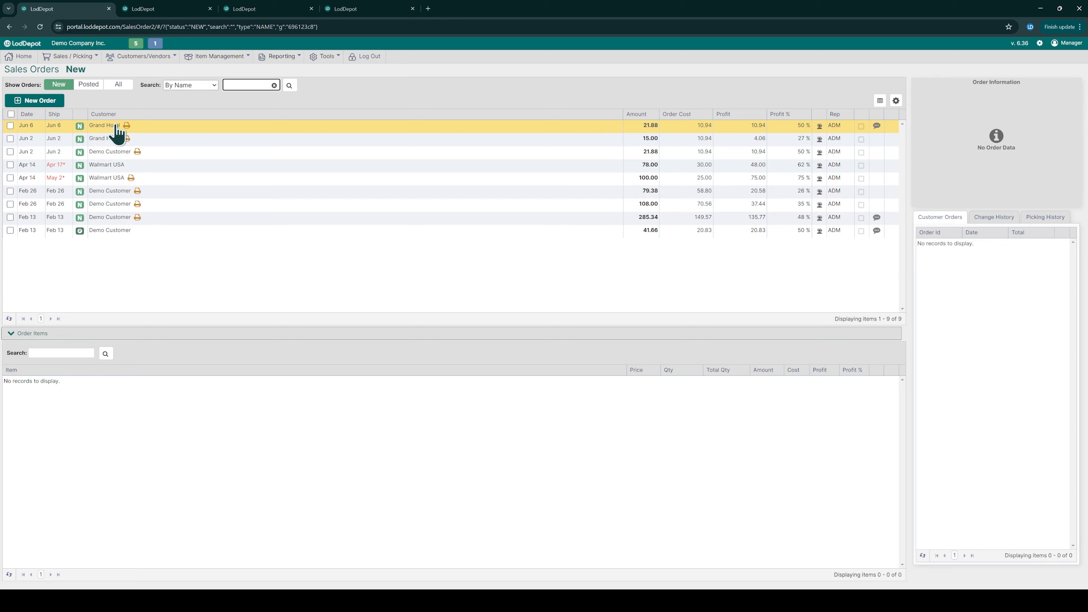
double_click(127, 129)
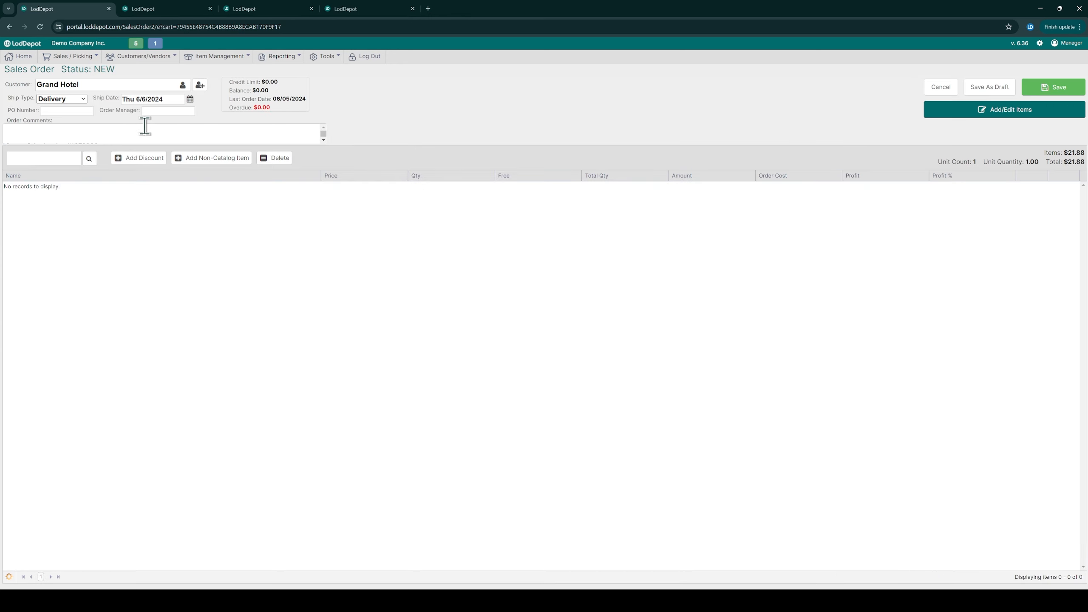
left_click(108, 138)
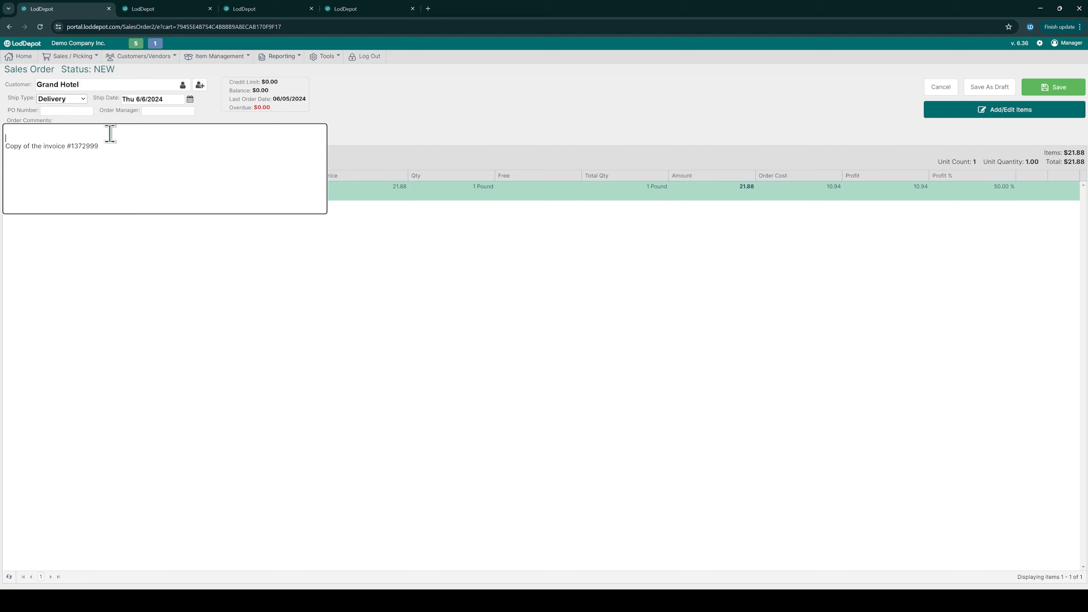
type("NOFEE")
key("Return")
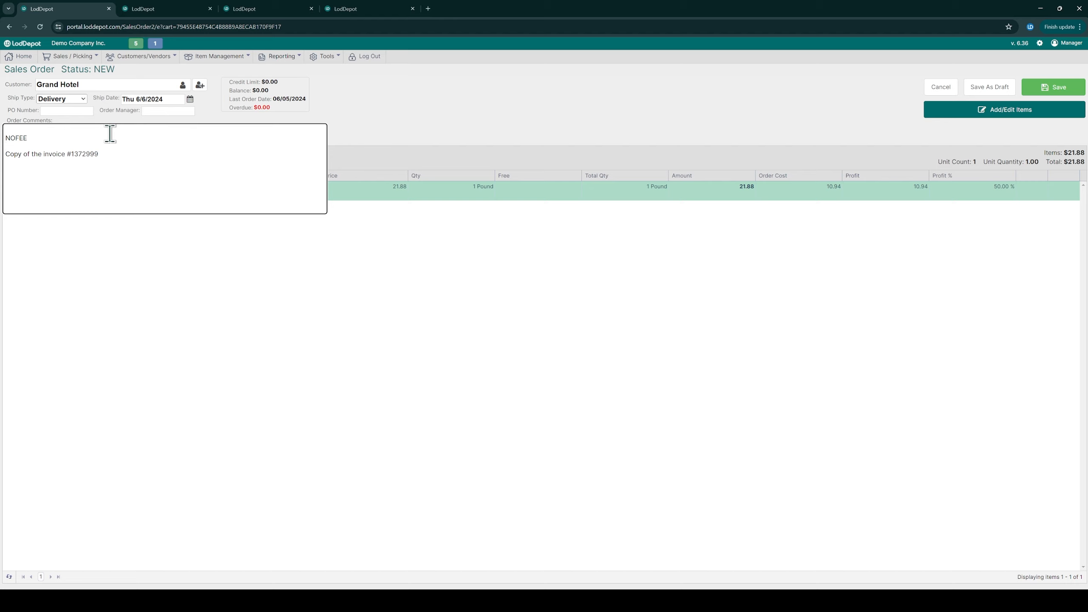
type("NOTAX")
key("Return")
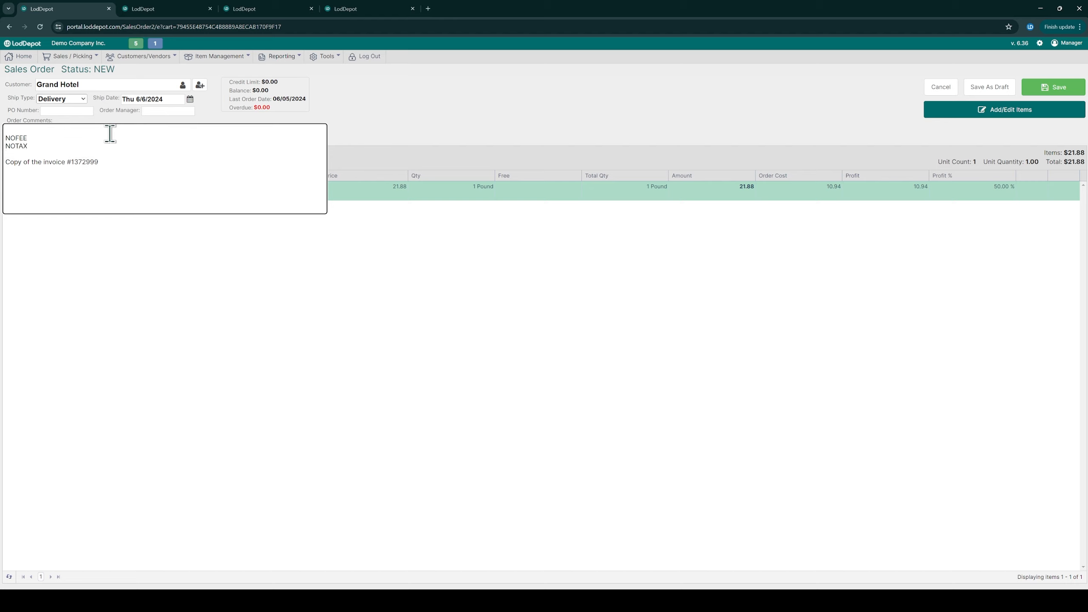
type("NODEPOISIT")
key("Return")
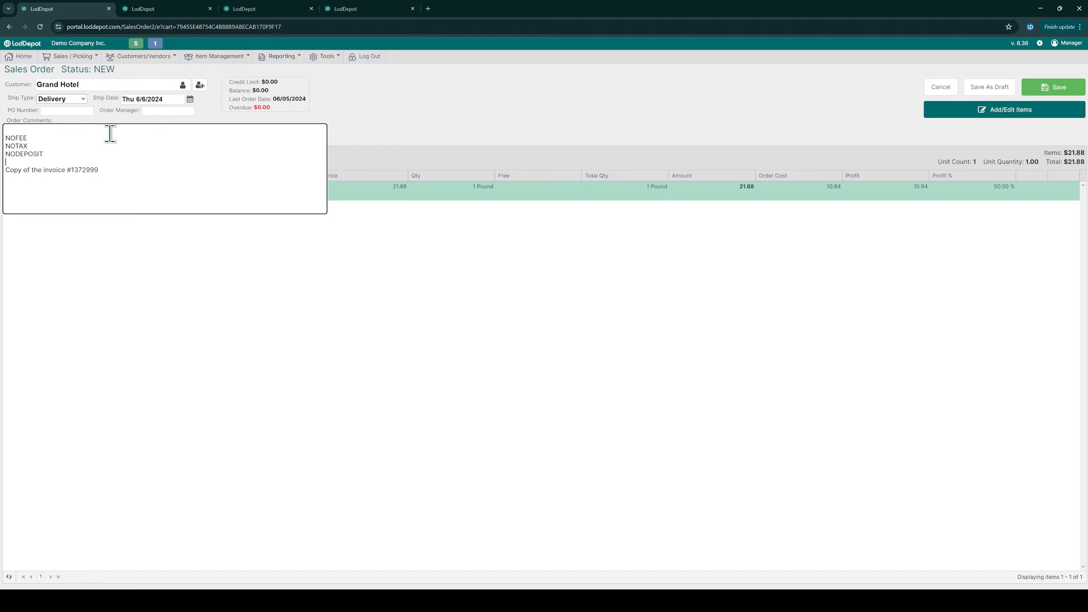
left_click(130, 234)
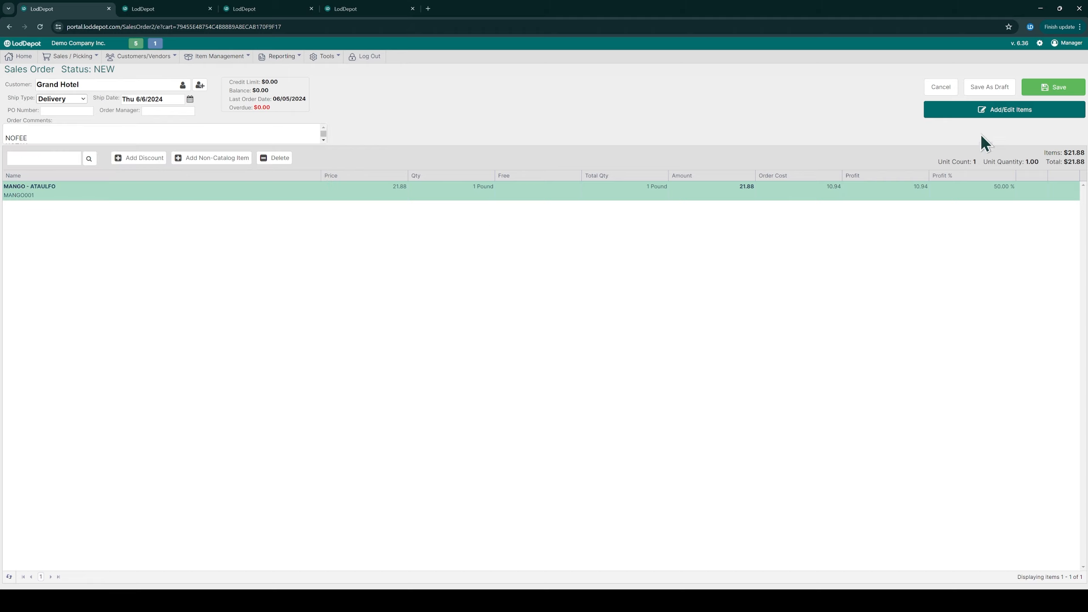
left_click(1045, 91)
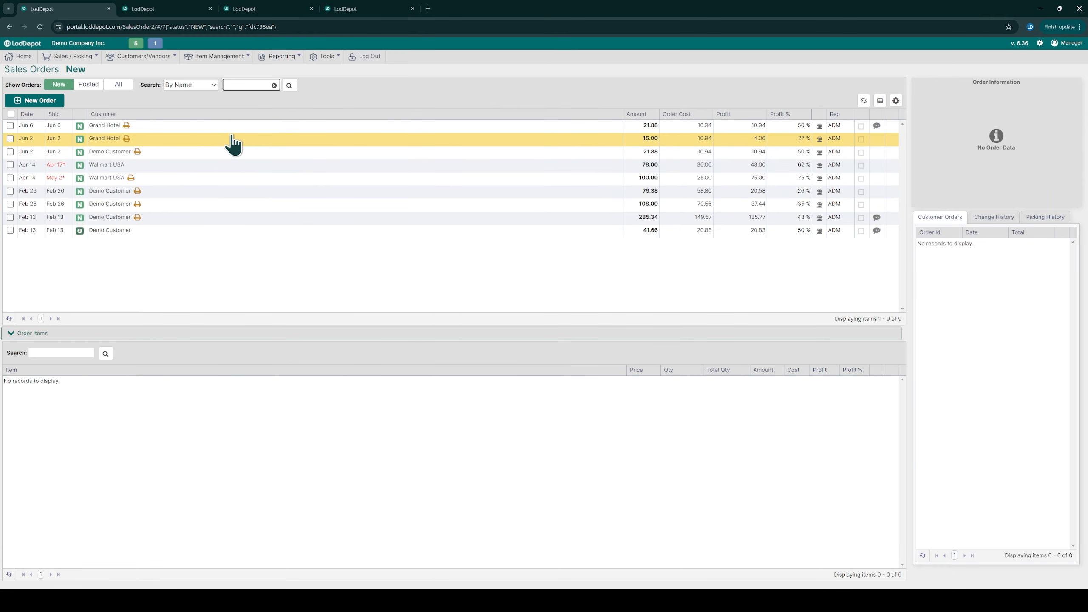
- Delete the NOFEE, NOTAX and NODEPOSIT lines from the comments of Grand Hotel's Jun 6 sales order and save it
left_click(236, 126)
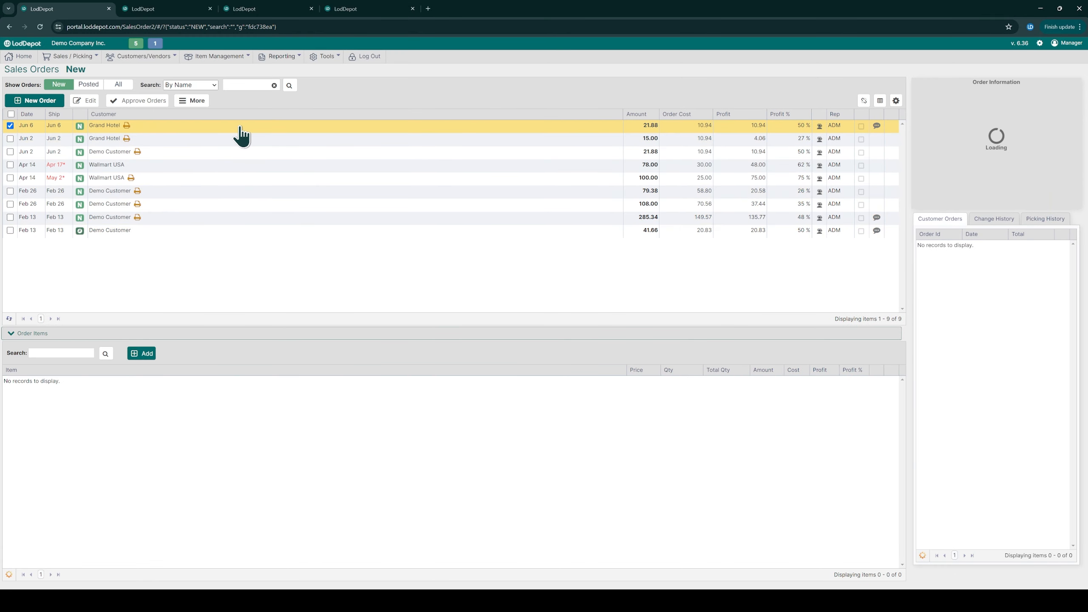
left_click(98, 103)
left_click(85, 139)
left_click_drag(77, 150, 13, 137)
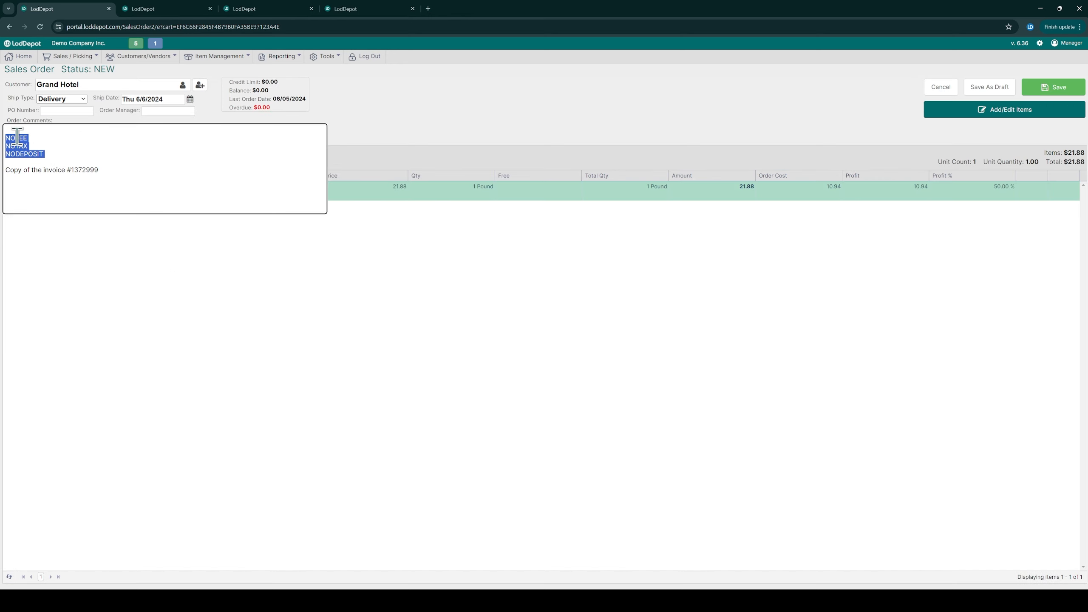
key("BackSpace")
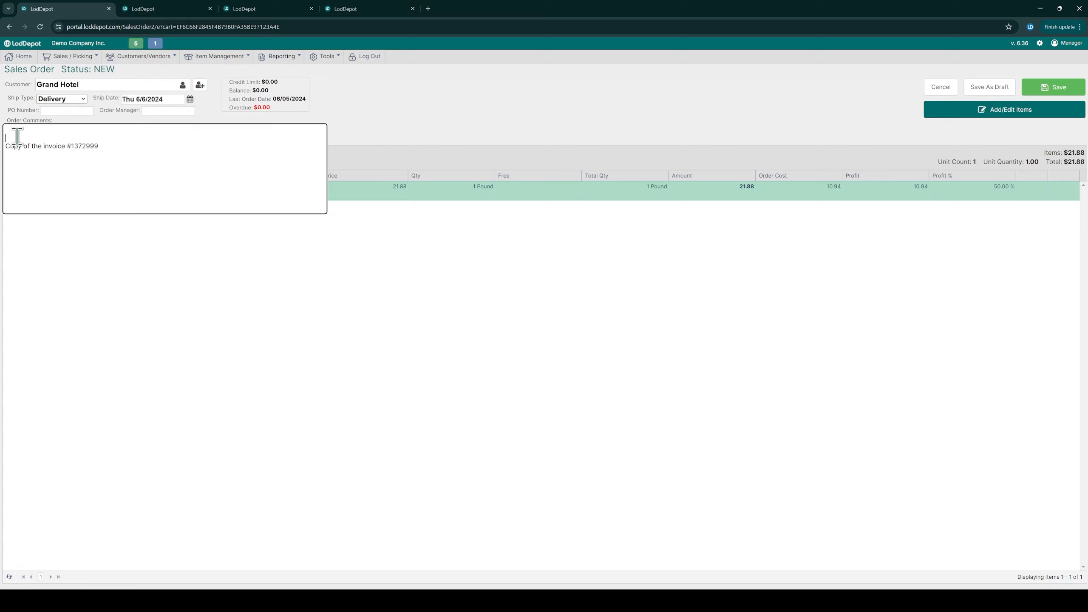
left_click(1045, 86)
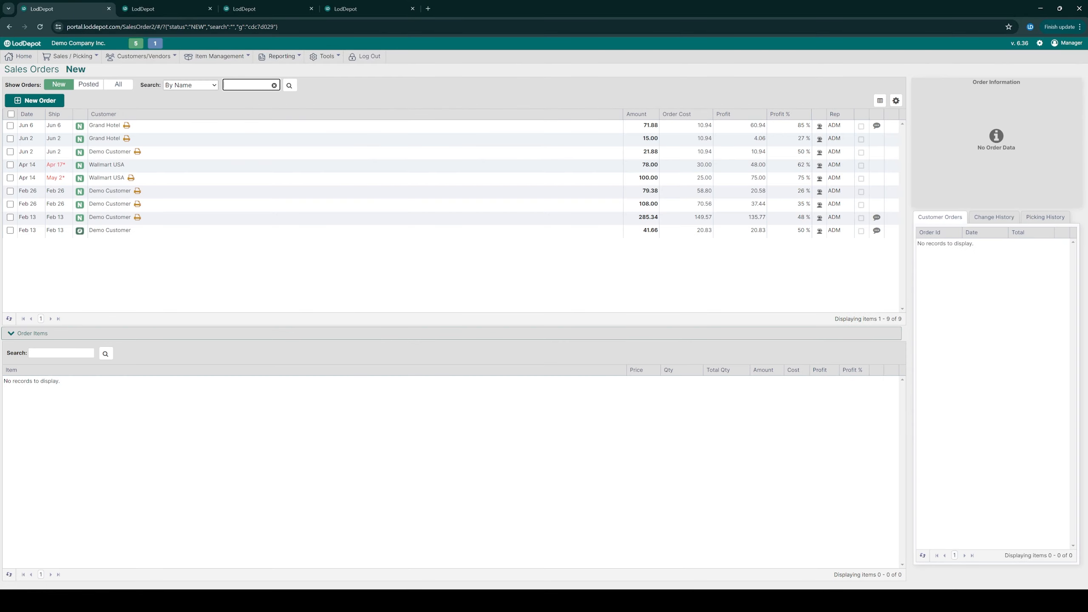